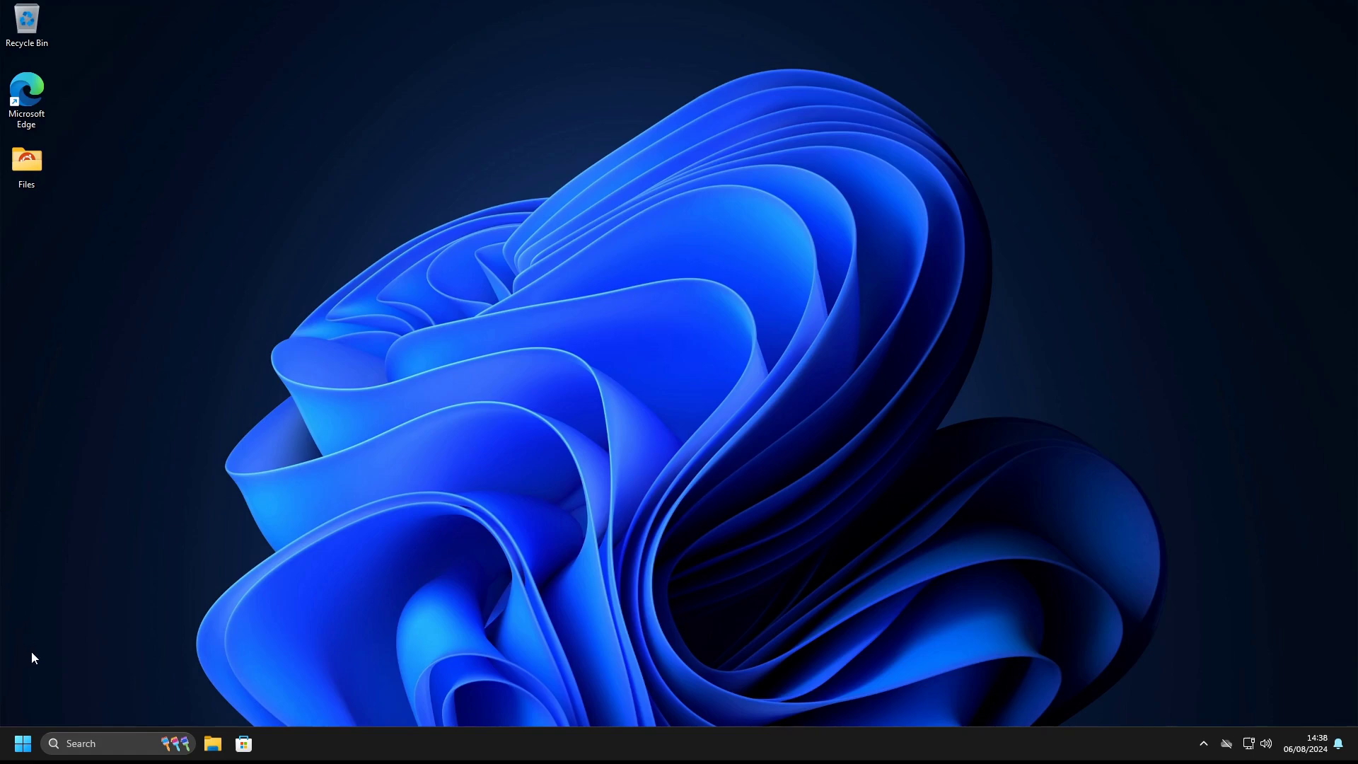
Open Microsoft Edge maximized without restoring pages and search the web for 'wubiuefu'
double_click(36, 90)
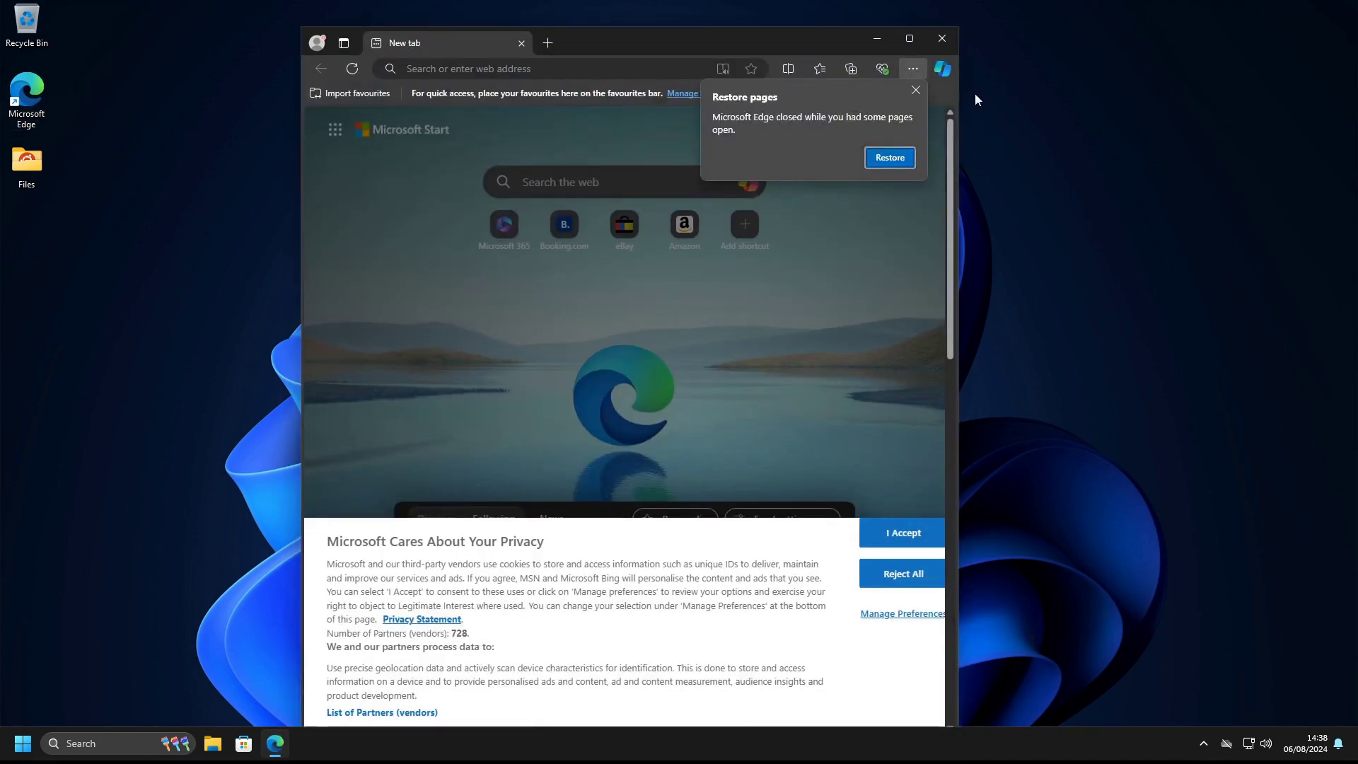
left_click(917, 89)
left_click(914, 41)
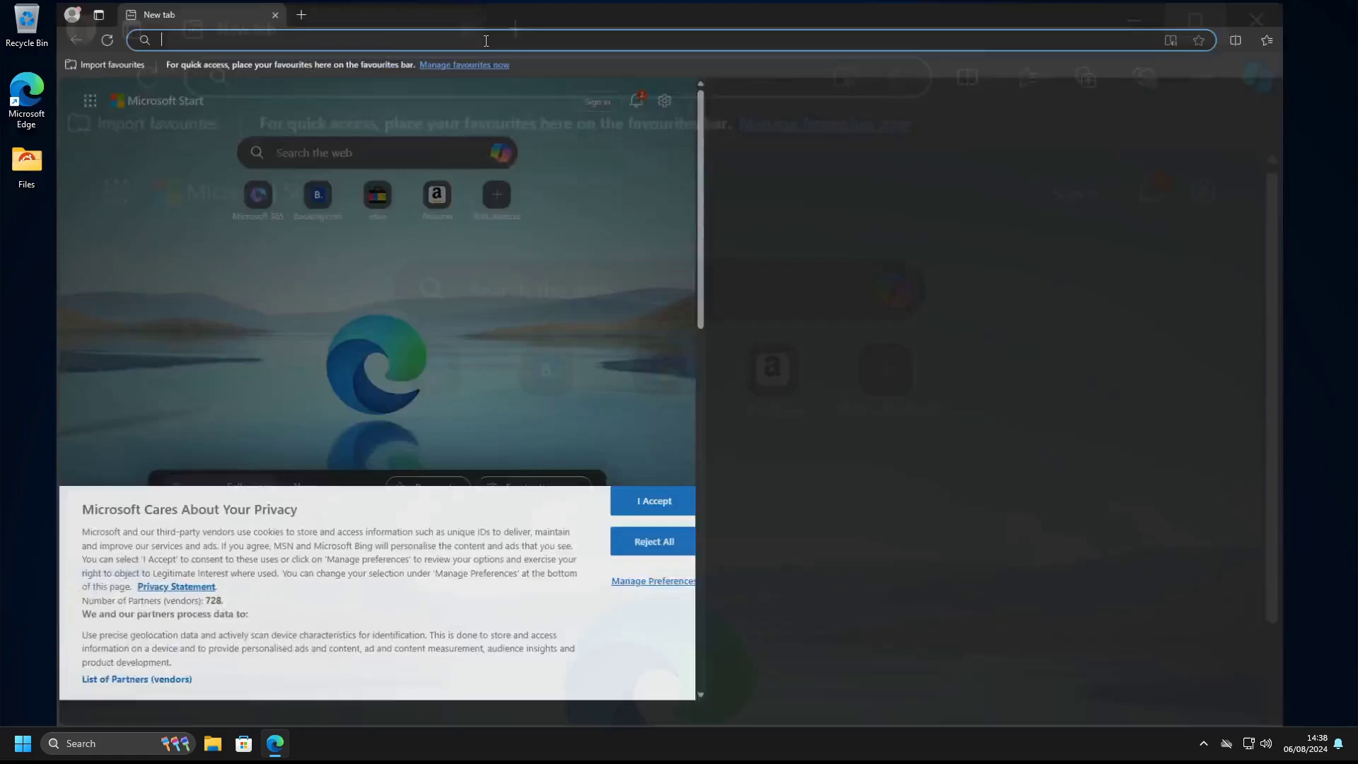
left_click(399, 40)
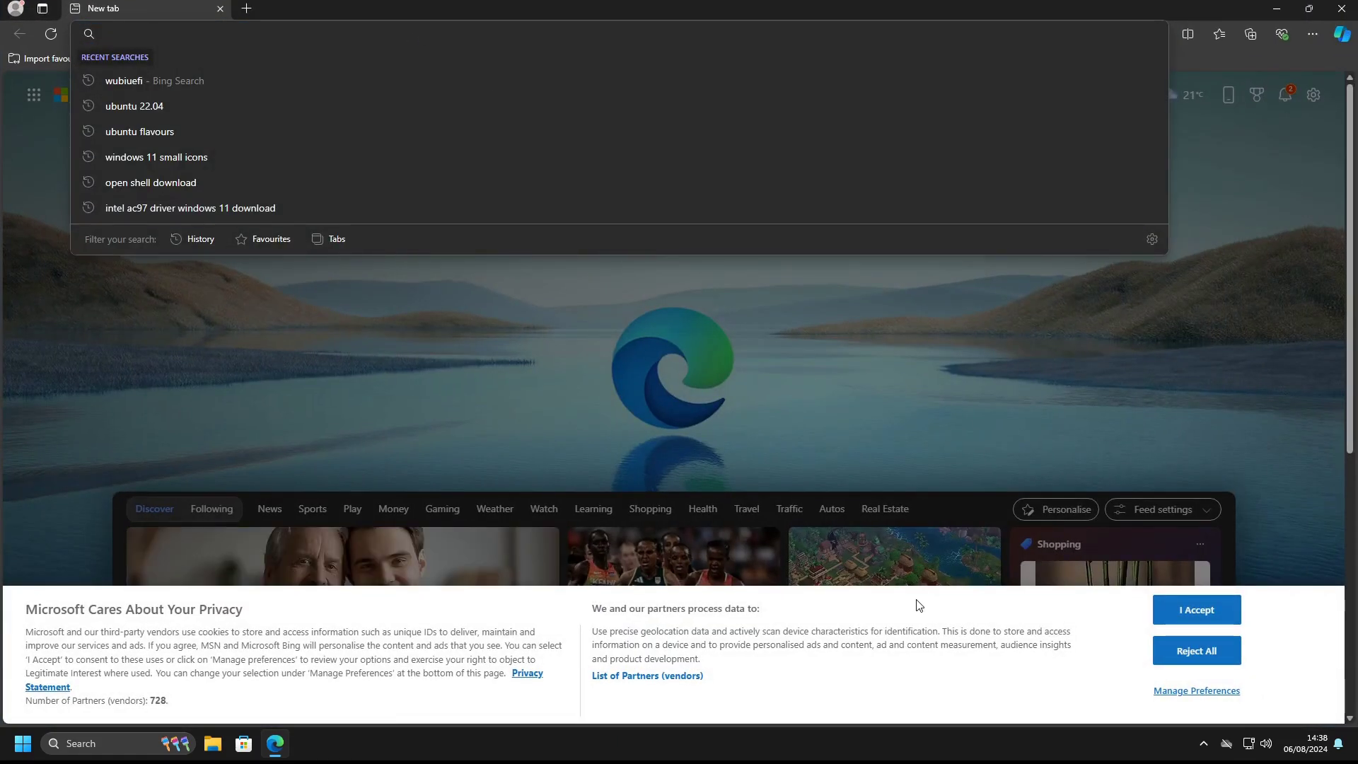
type("wubiuefu")
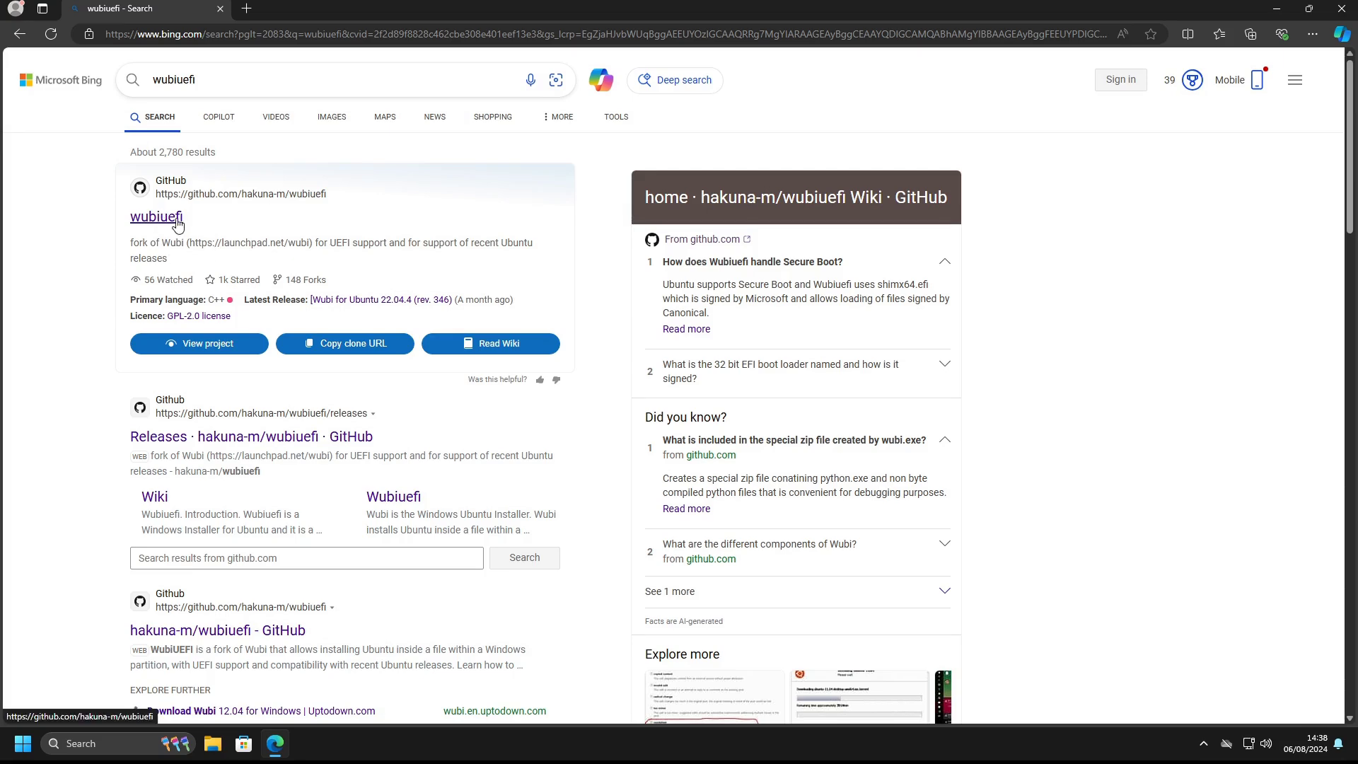
Open the wubiuefi GitHub repository and view the Wubi 22.04.4 (rev. 346) release assets
left_click(172, 222)
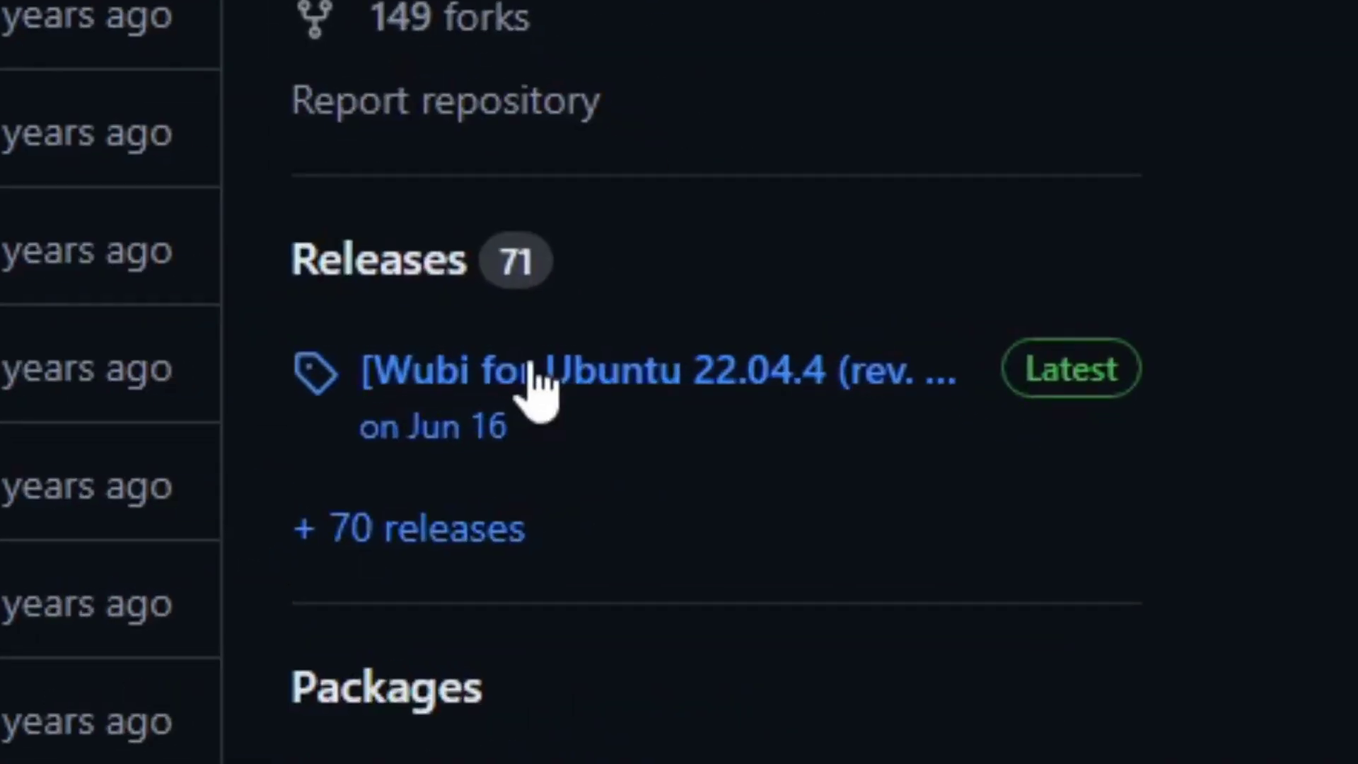
left_click(536, 371)
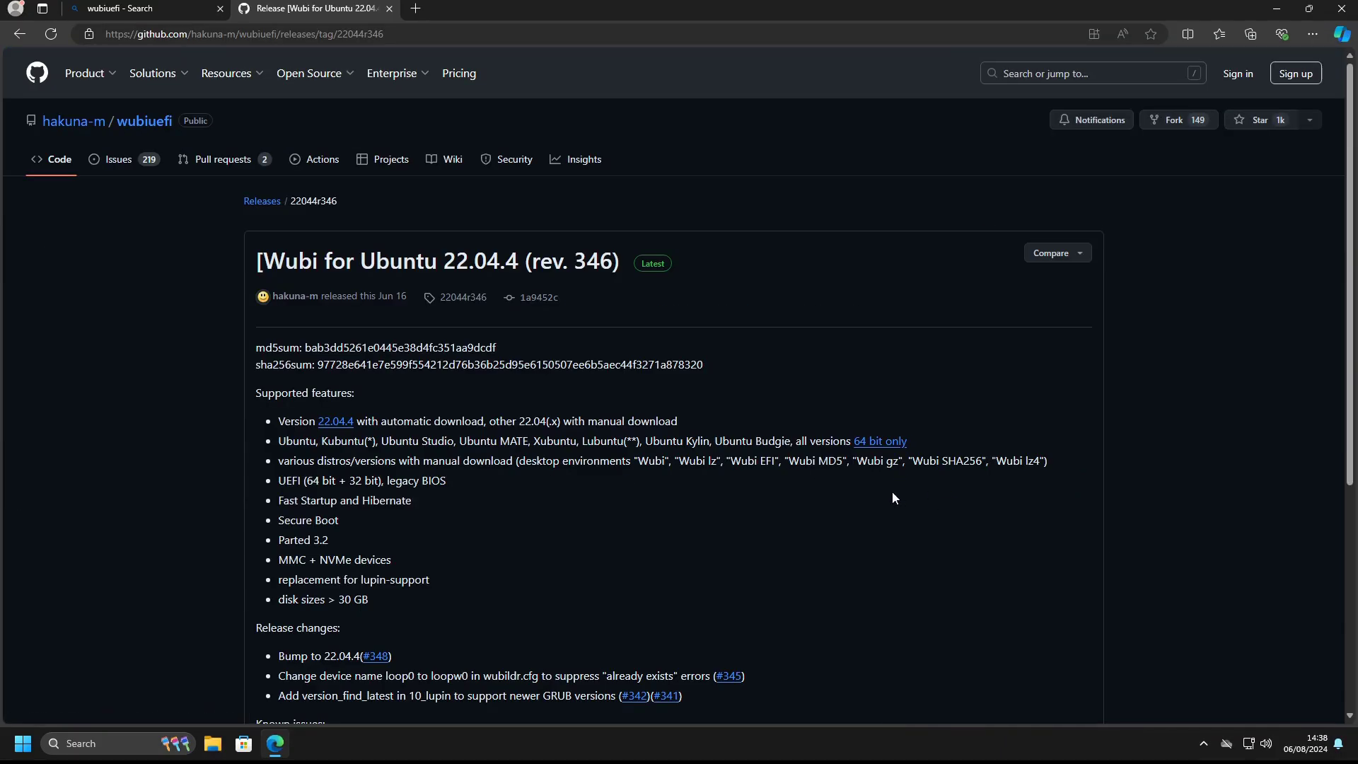
scroll(882, 482, "down", 6)
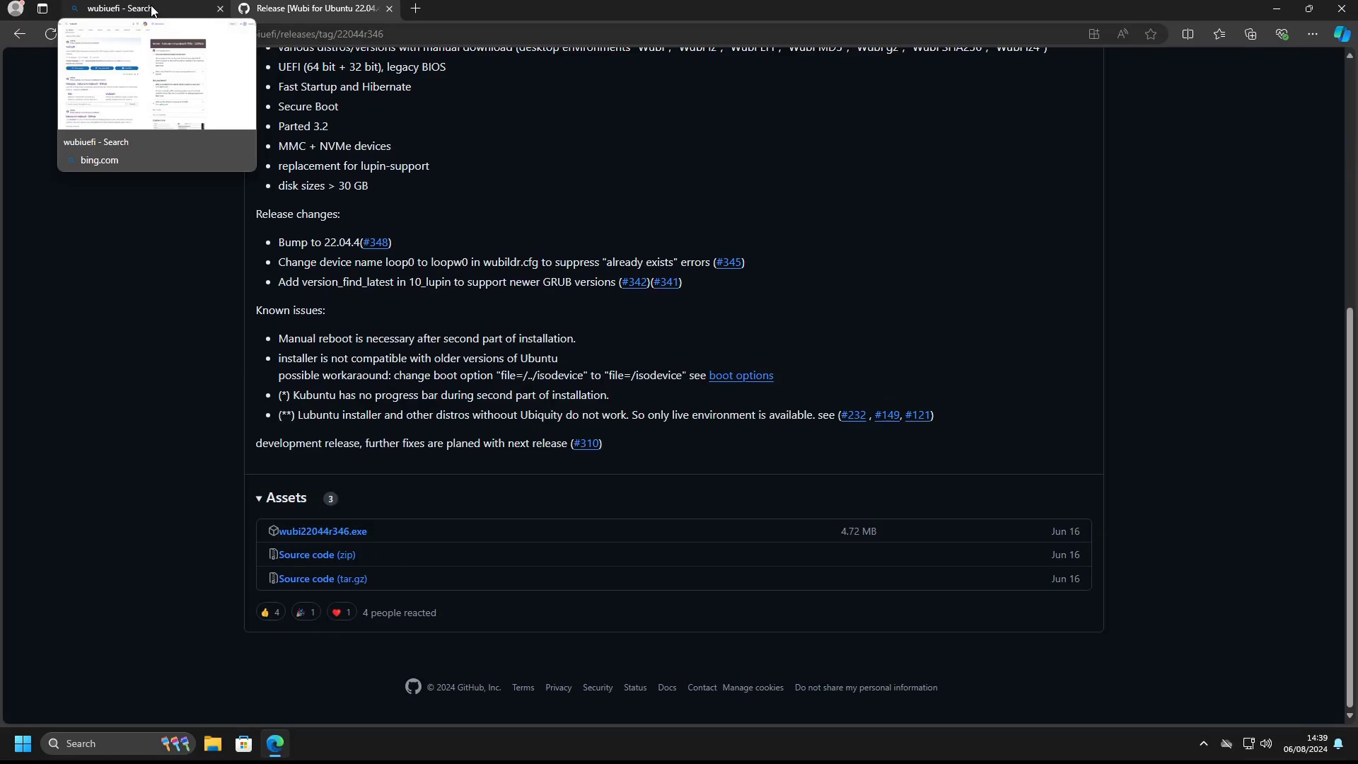
Search 'ubuntu 22.04', open the releases.ubuntu.com 22.04.4 LTS page, then minimize Edge
left_click(152, 9)
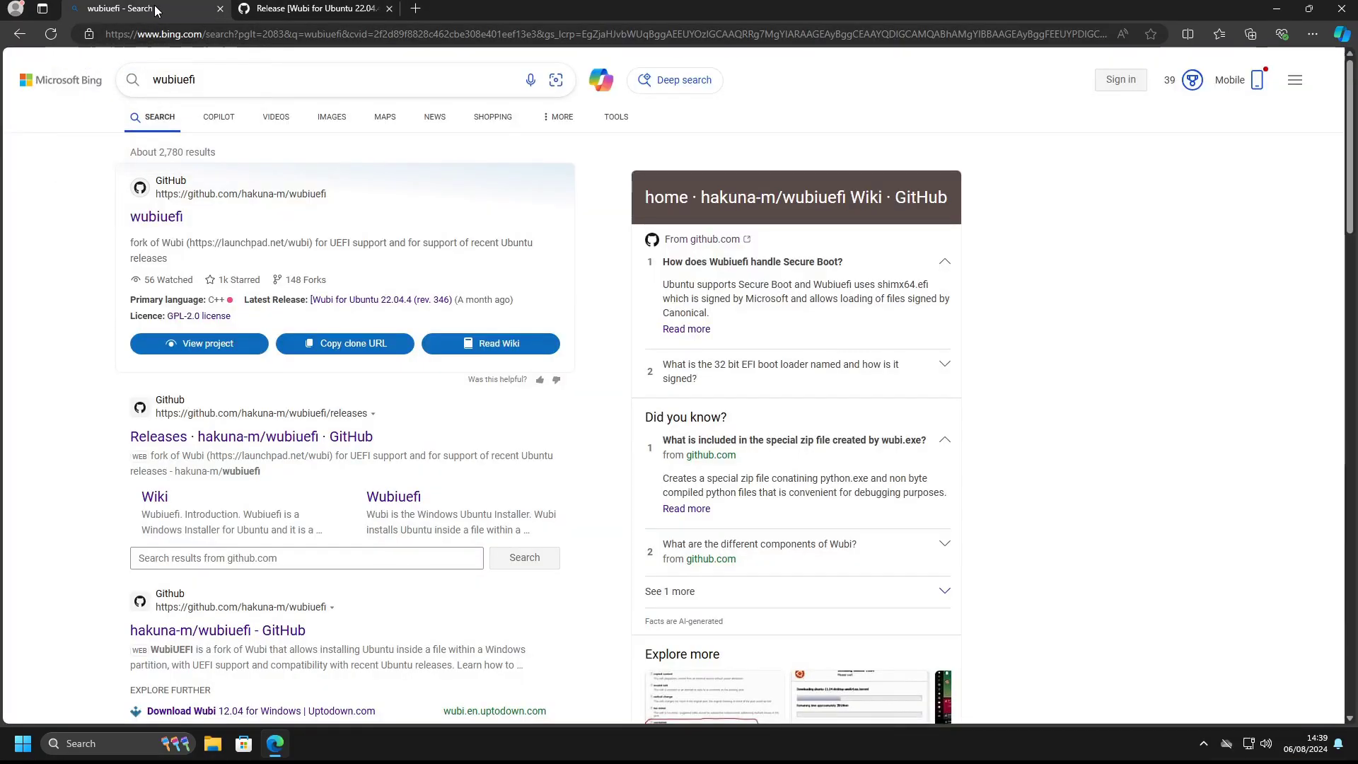
left_click_drag(210, 84, 135, 83)
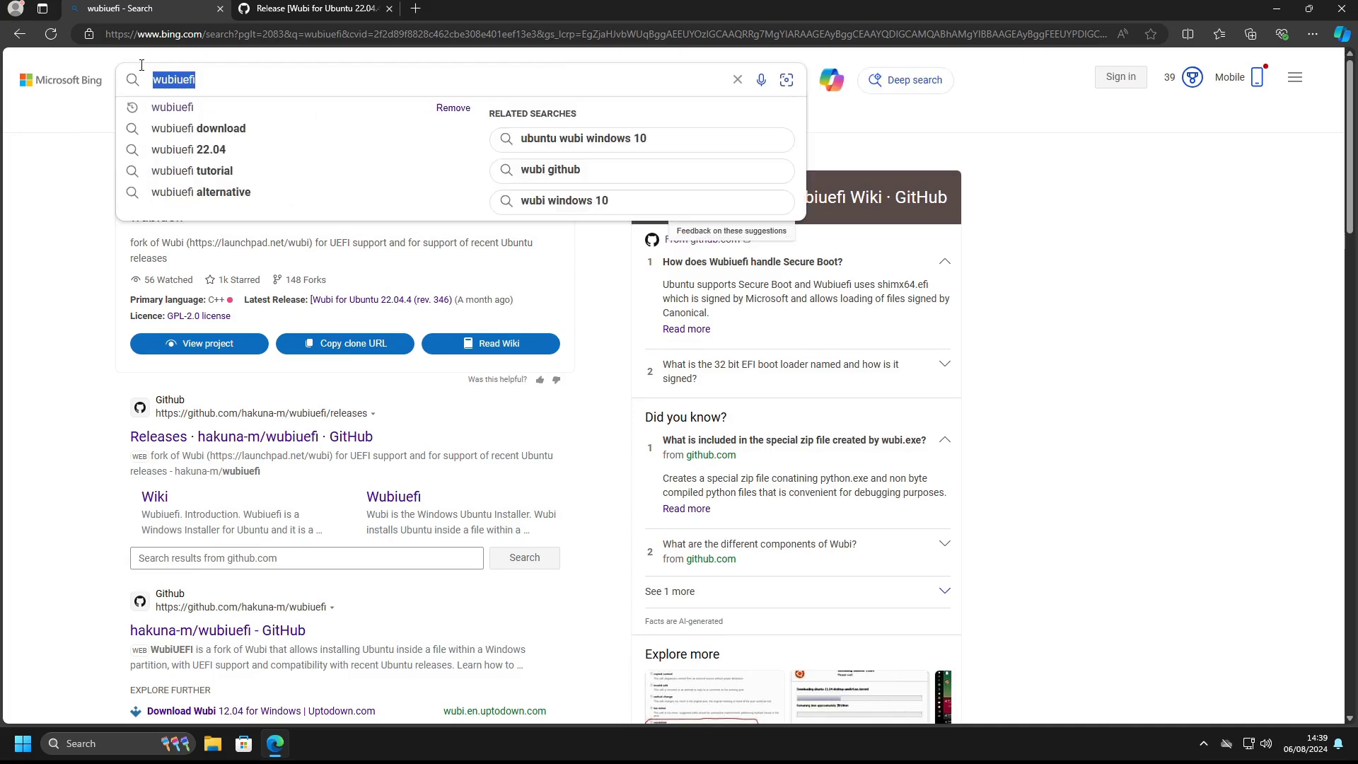
type("ubuntu 22.04")
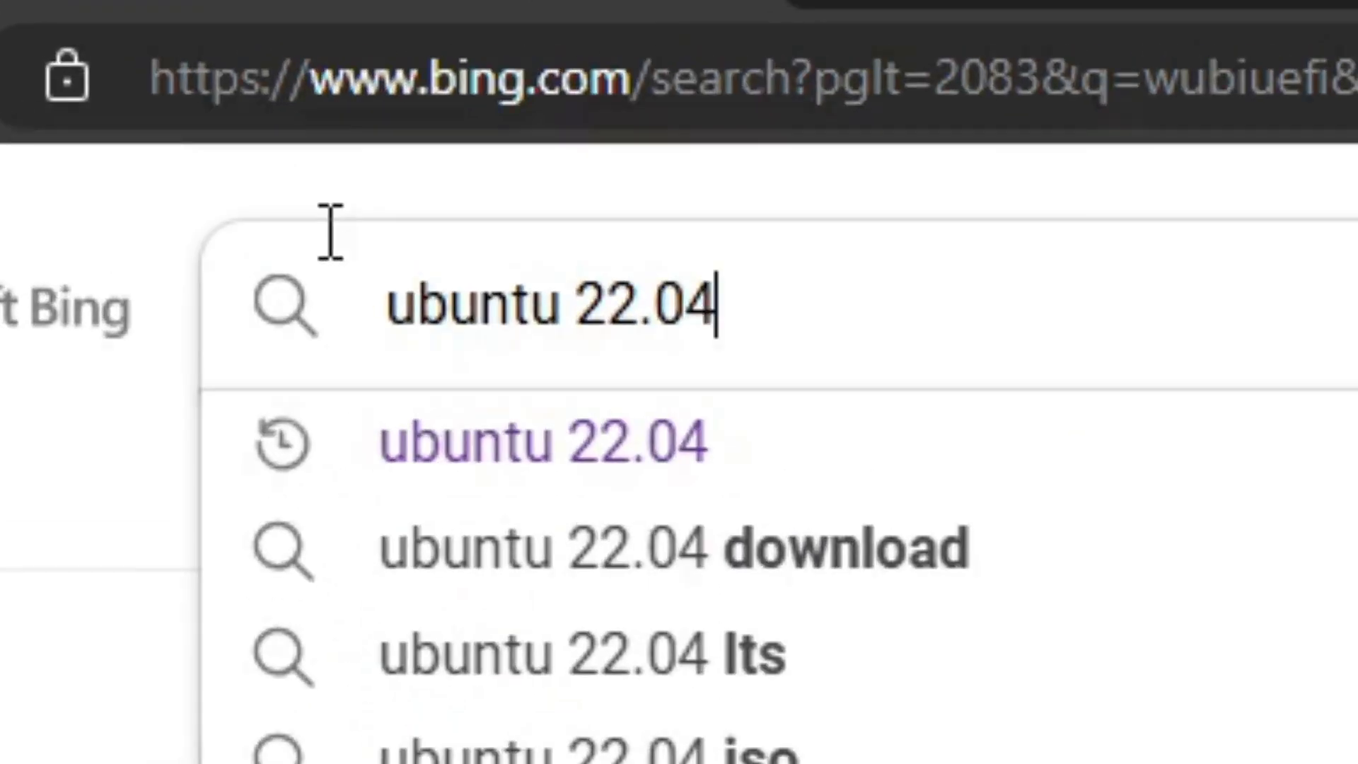
key("Return")
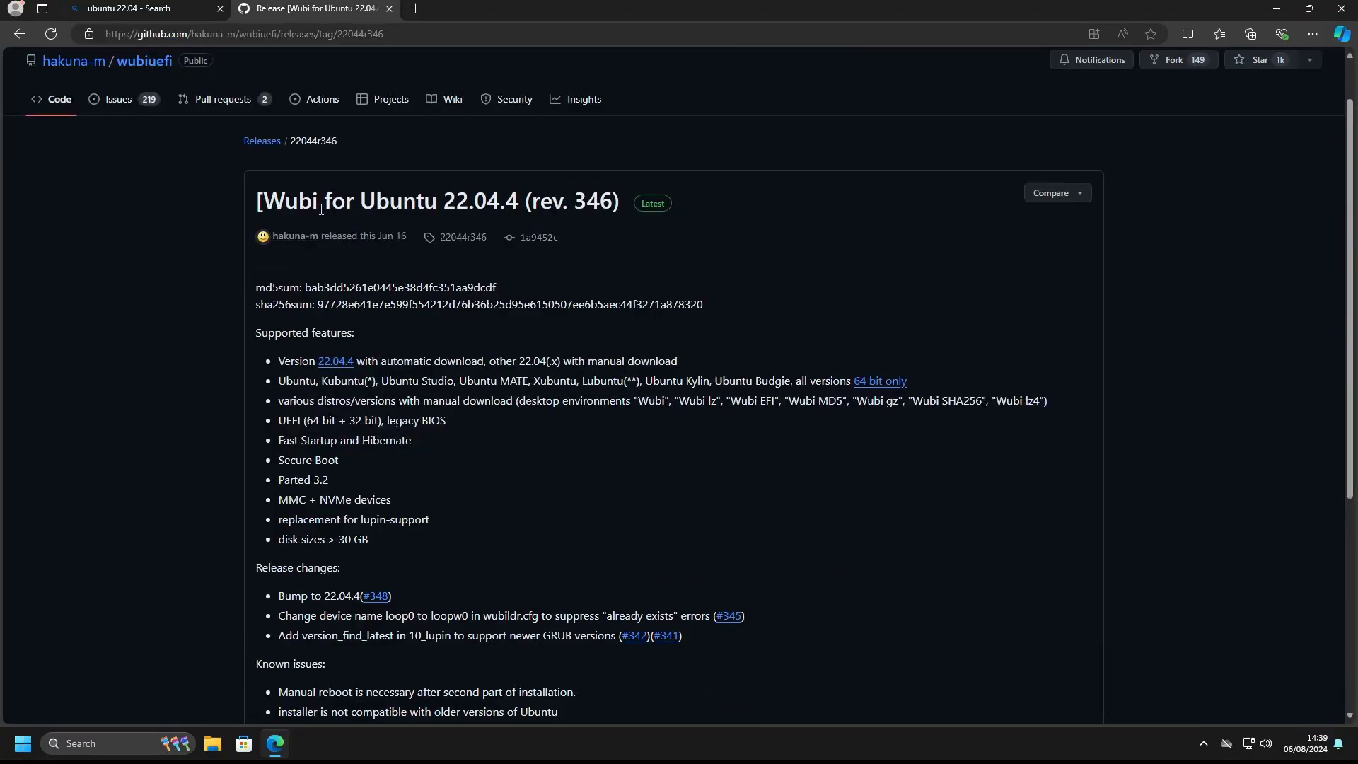
left_click(125, 8)
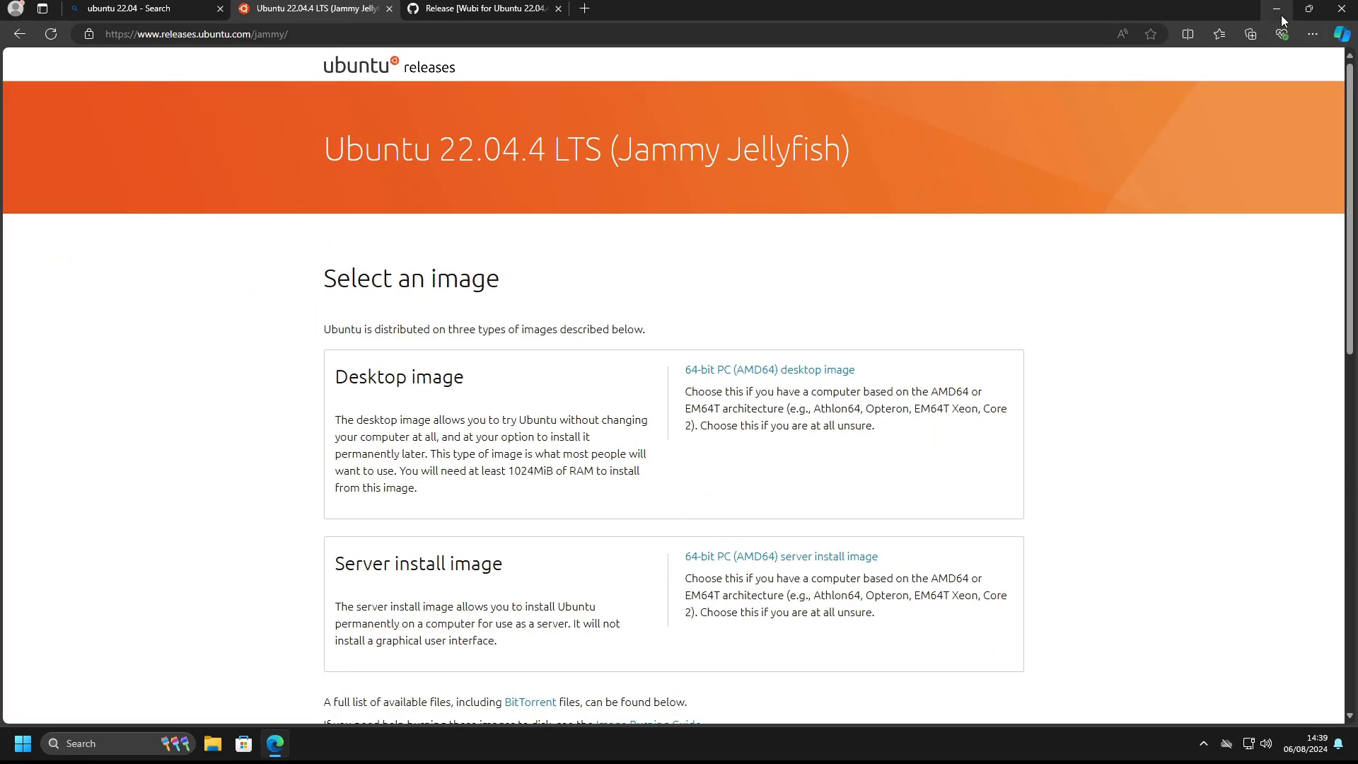
left_click(1279, 15)
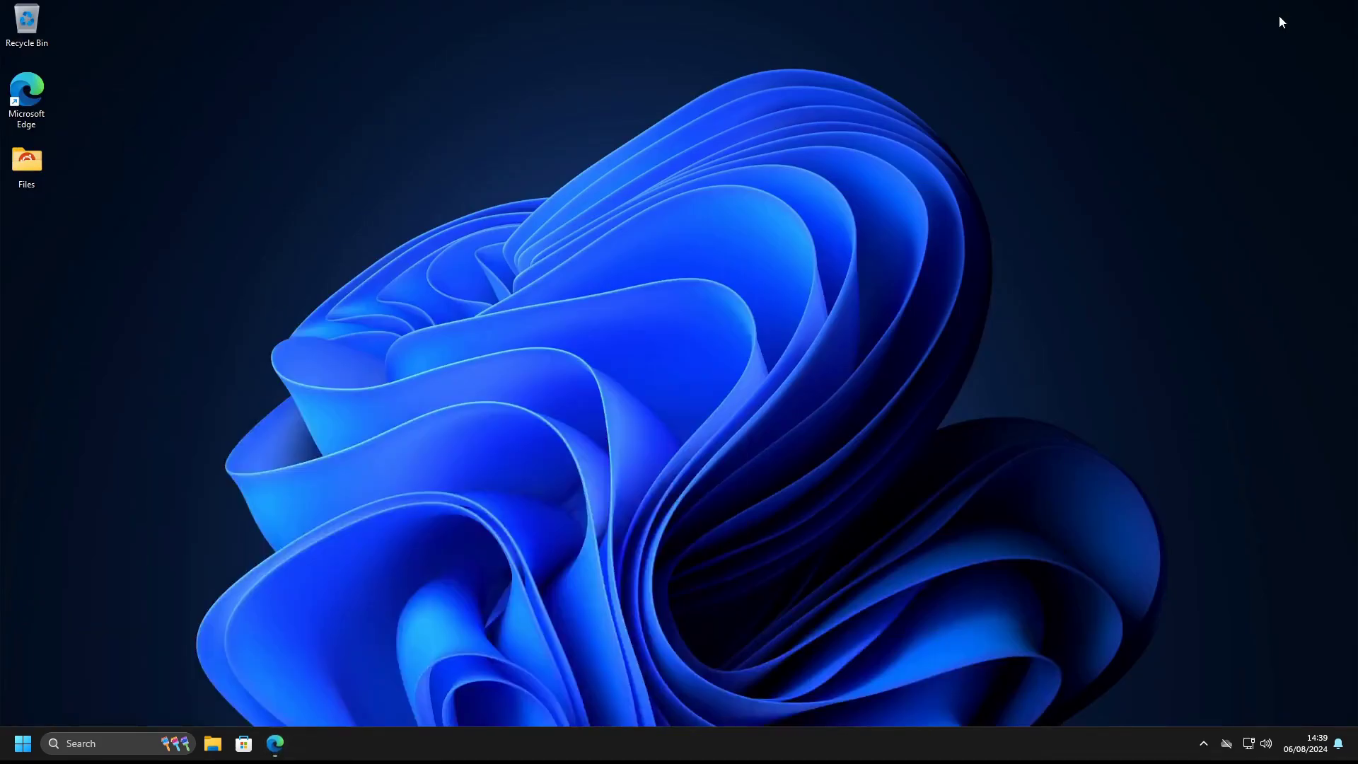
Run wubi22044r346 from the desktop Files folder and approve the User Account Control prompt
double_click(29, 154)
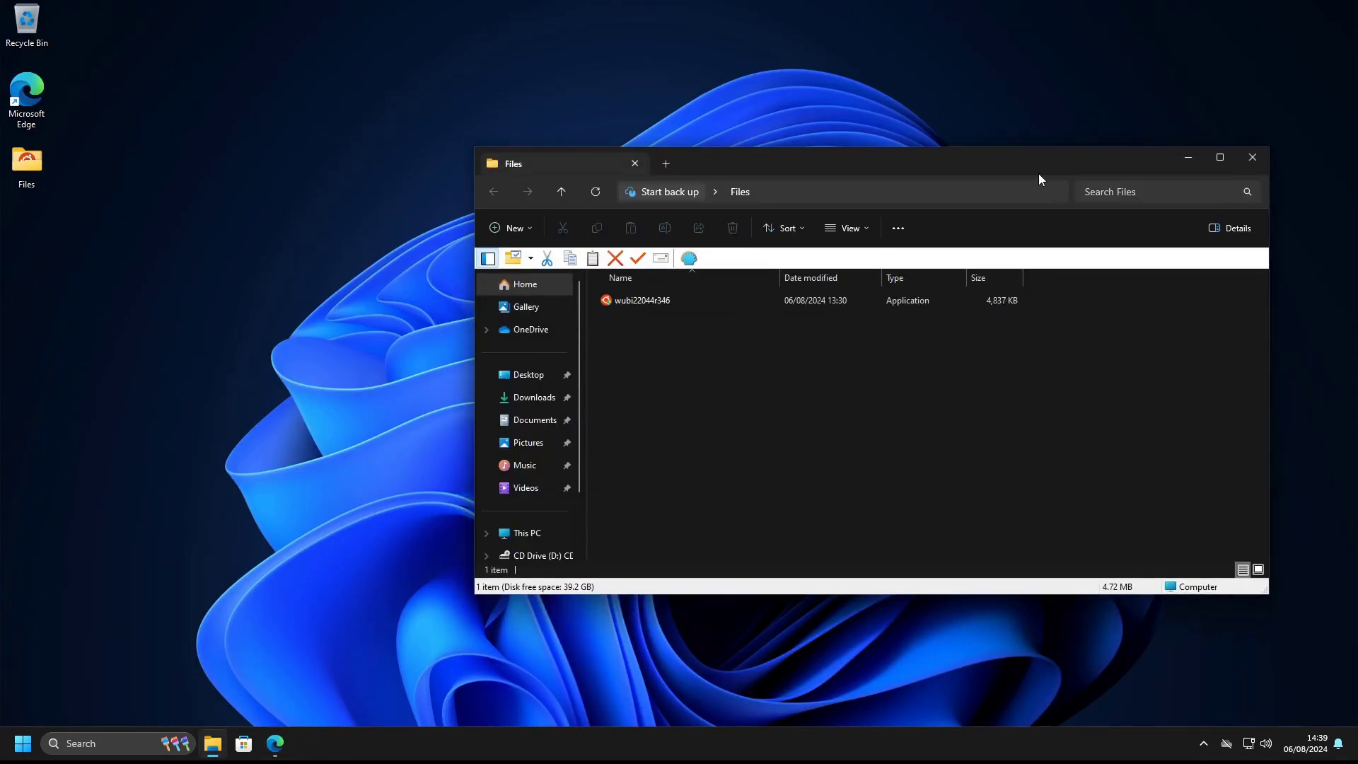
left_click_drag(1038, 173, 955, 170)
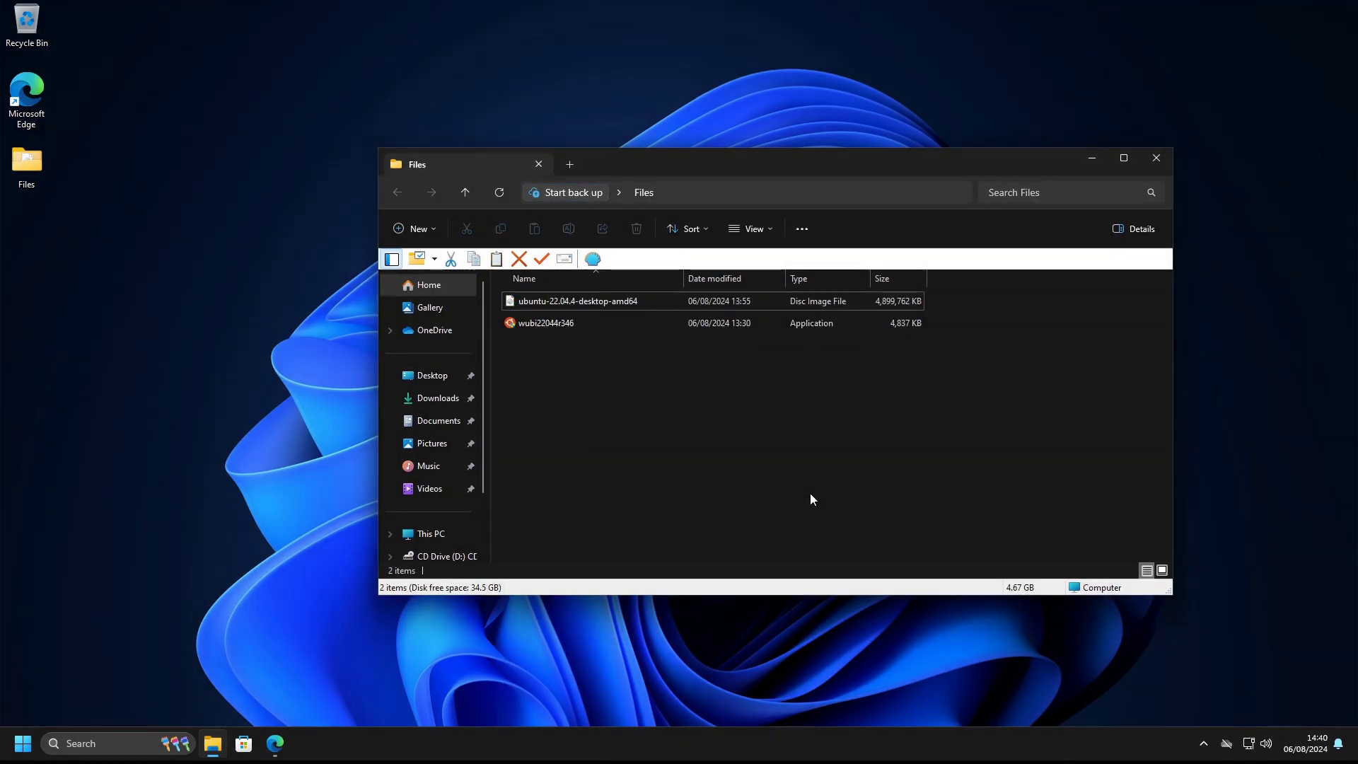
left_click_drag(758, 451, 588, 293)
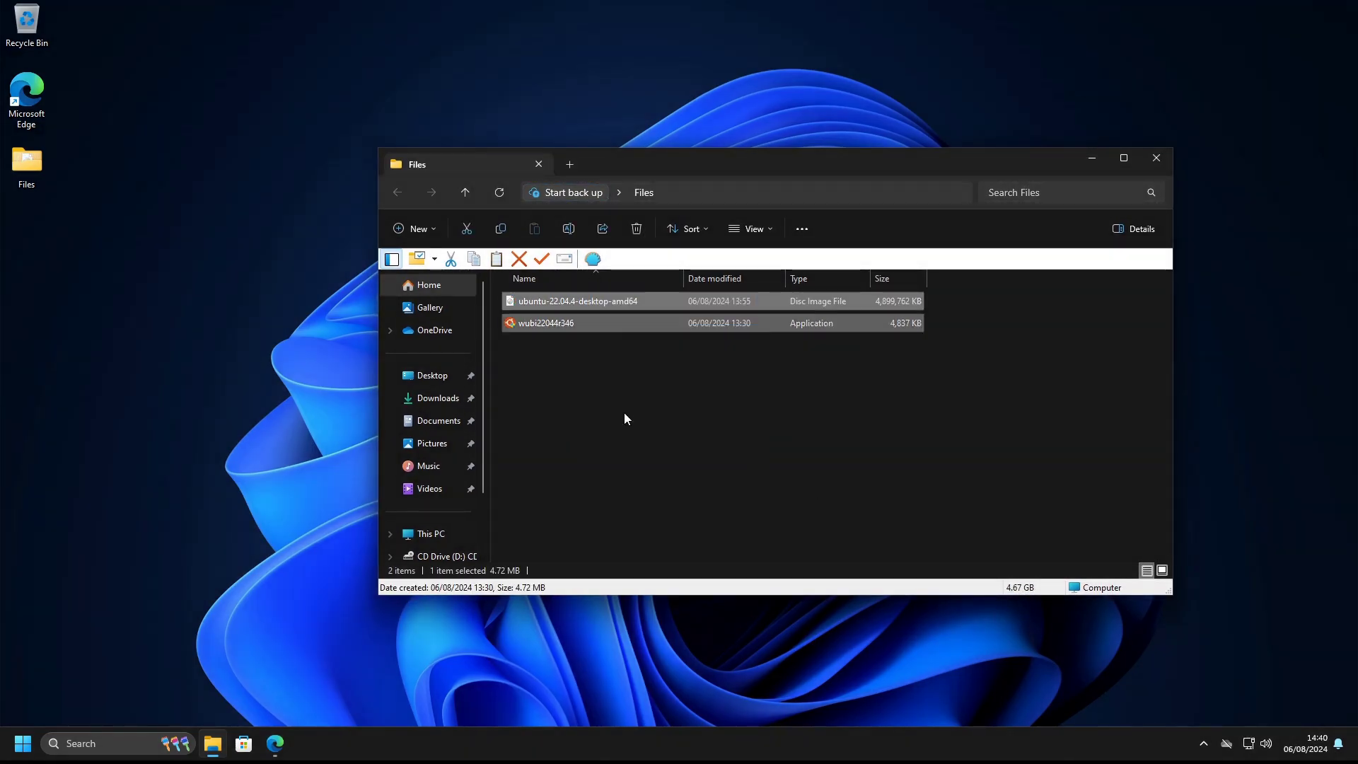
double_click(631, 325)
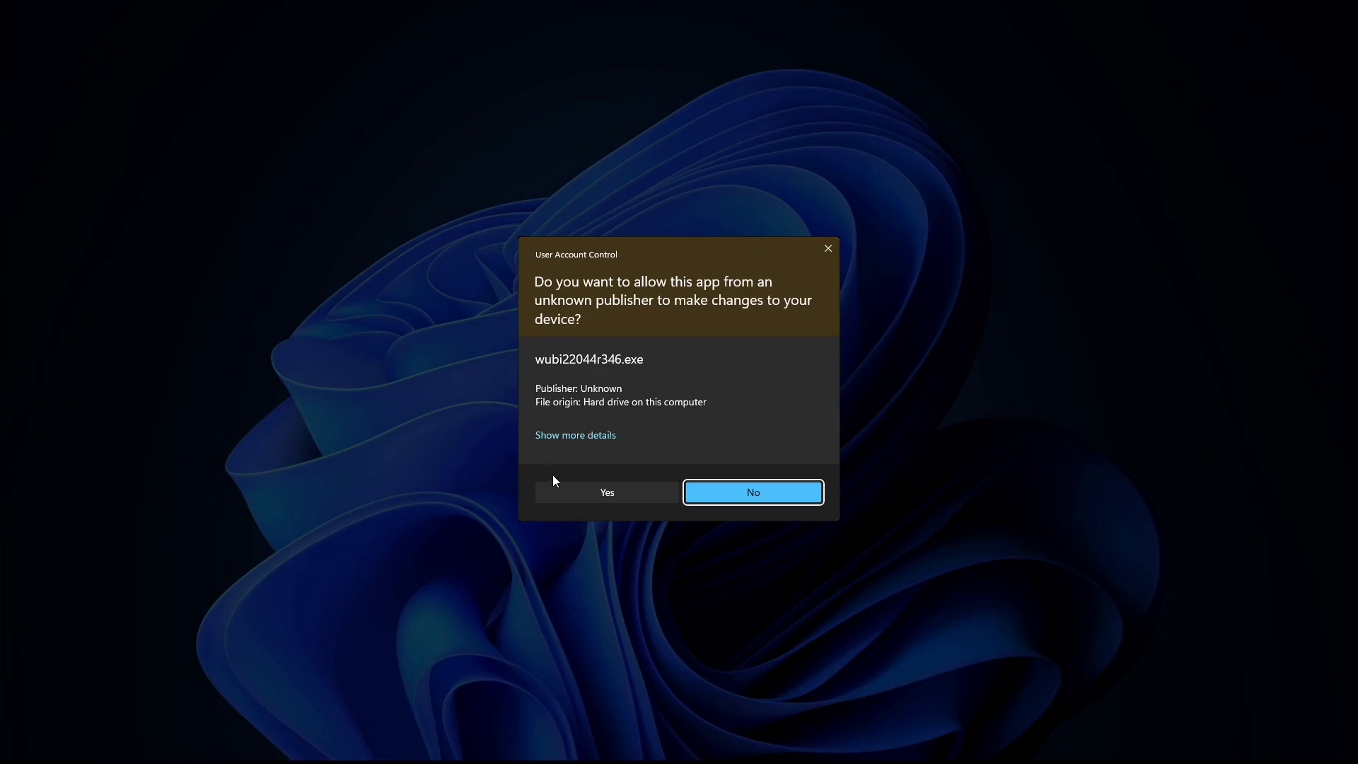
left_click(577, 492)
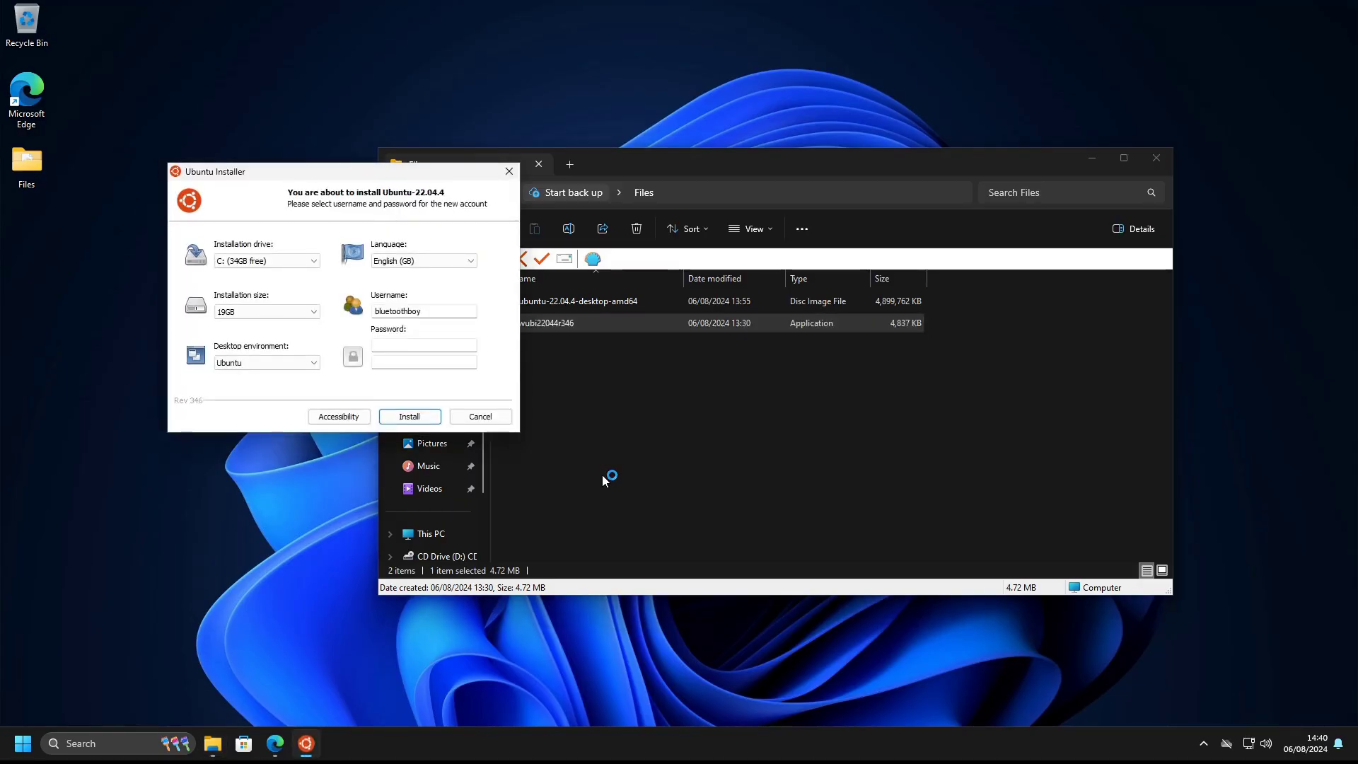
Keep installation drive C: (34GB free) and an installation size of 19GB
left_click_drag(406, 183, 727, 256)
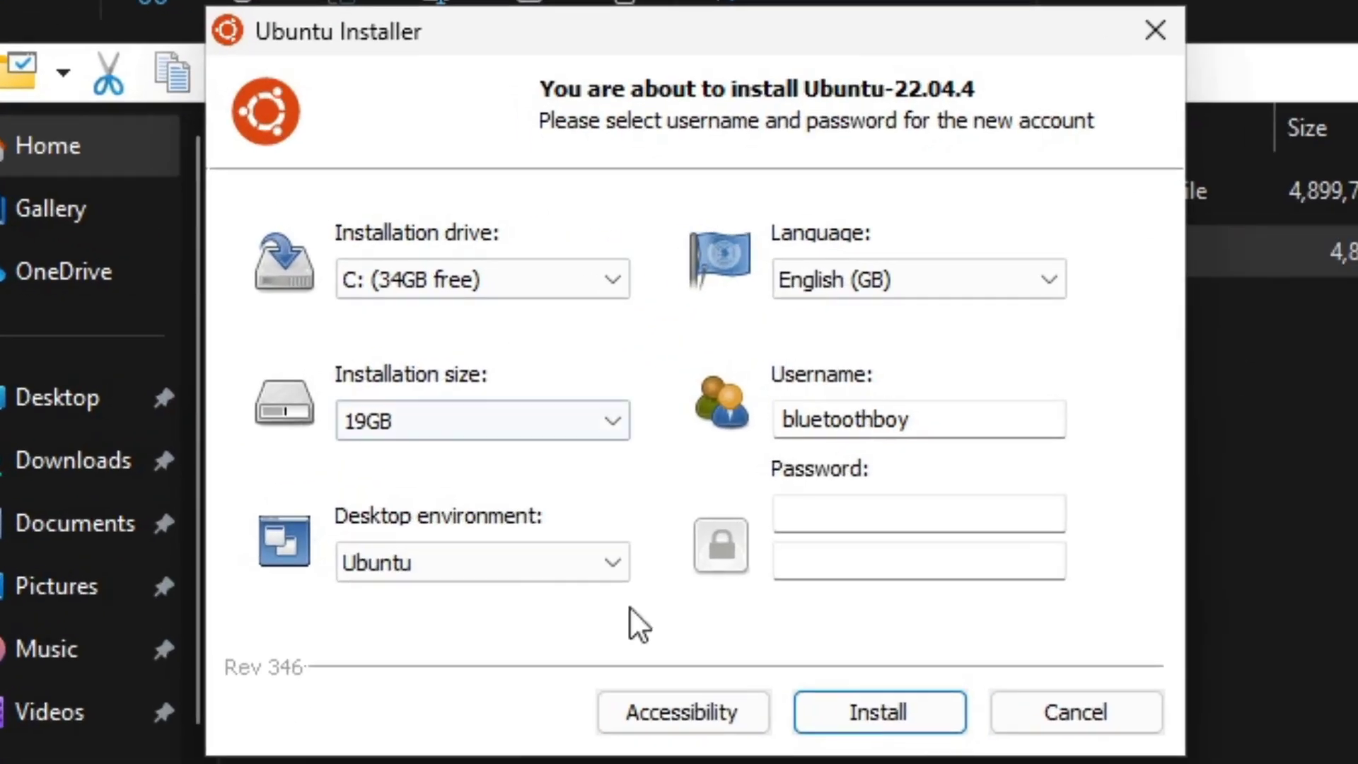
left_click(602, 298)
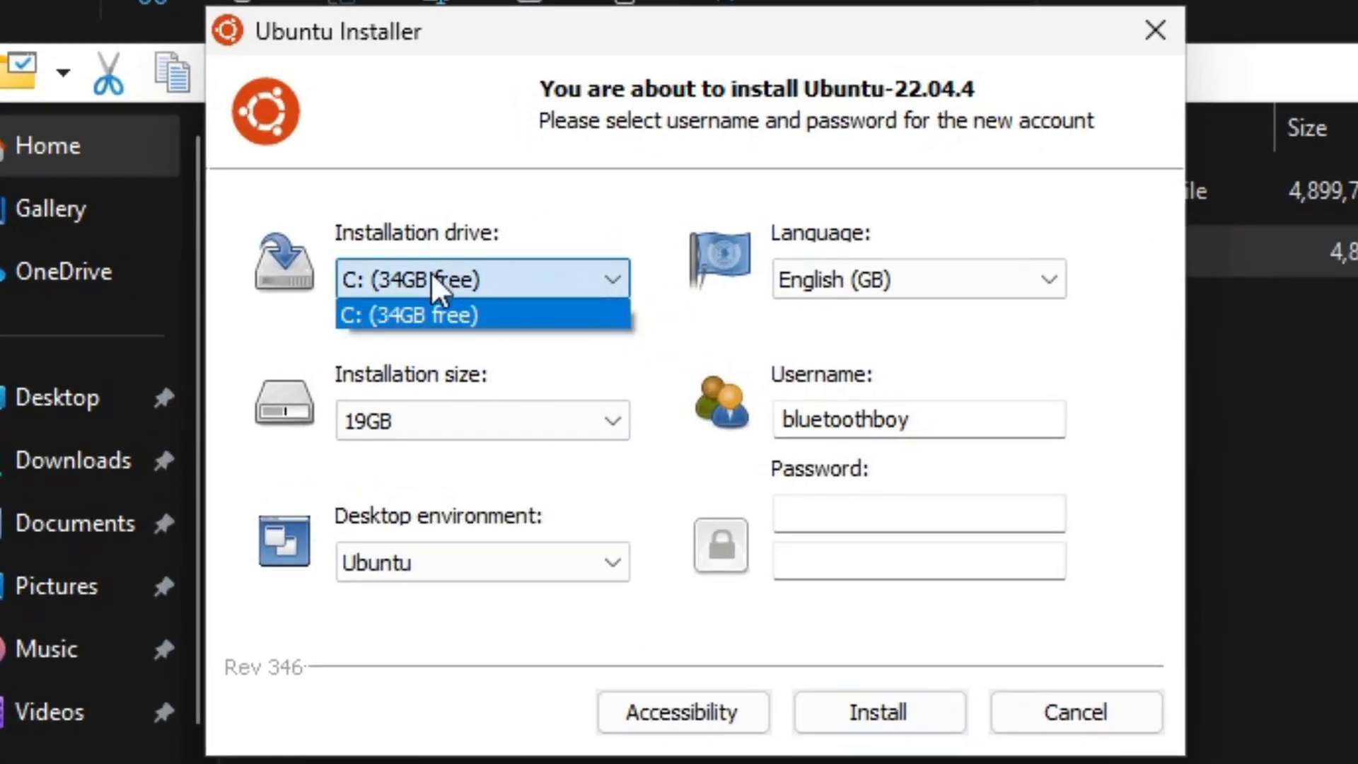
left_click(505, 282)
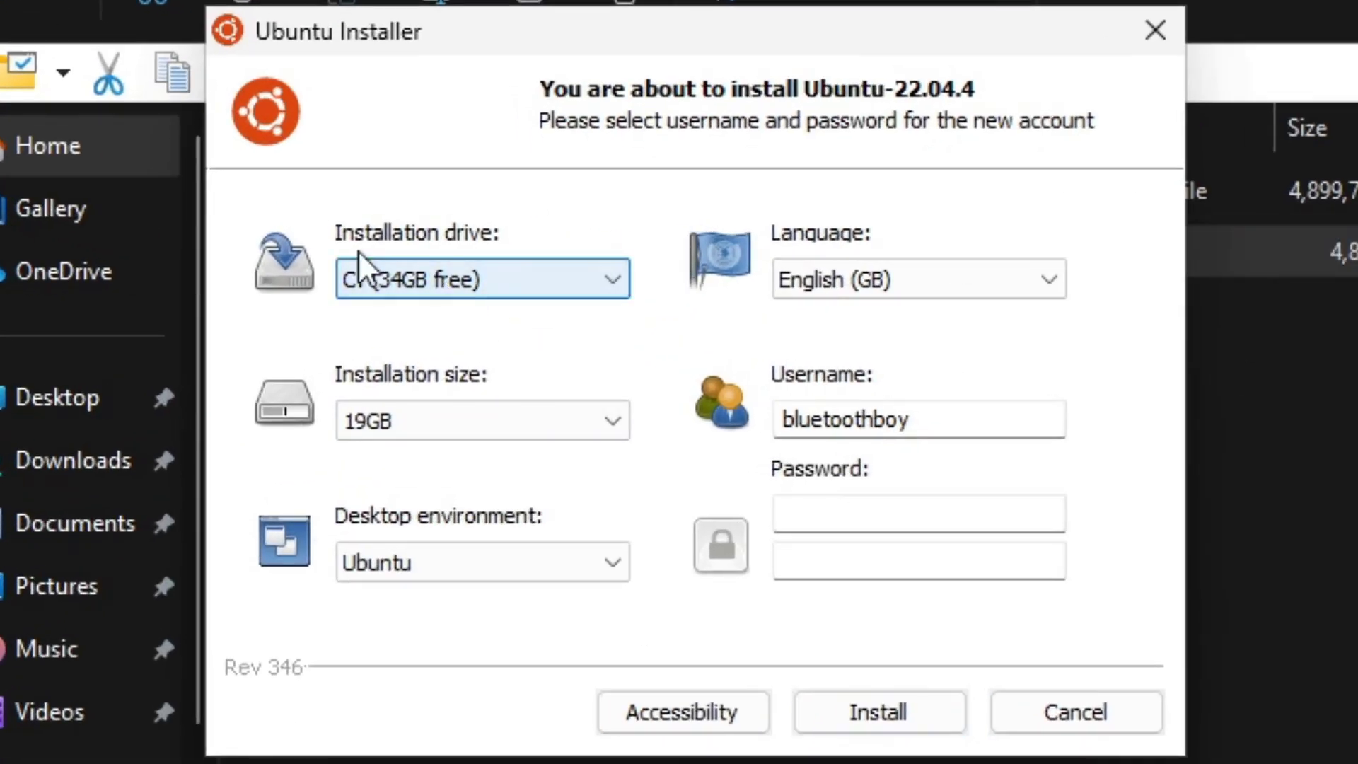
left_click(504, 282)
left_click(503, 280)
left_click(464, 410)
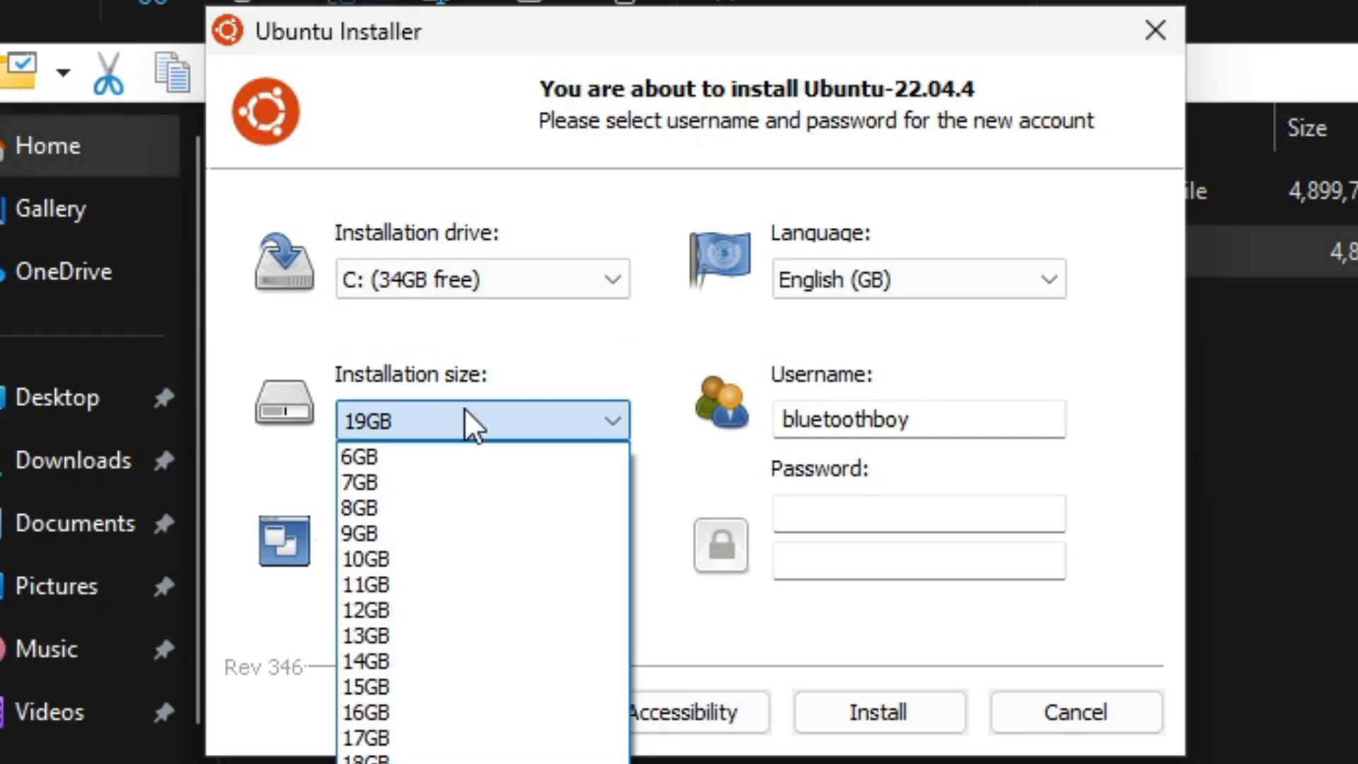
left_click(464, 408)
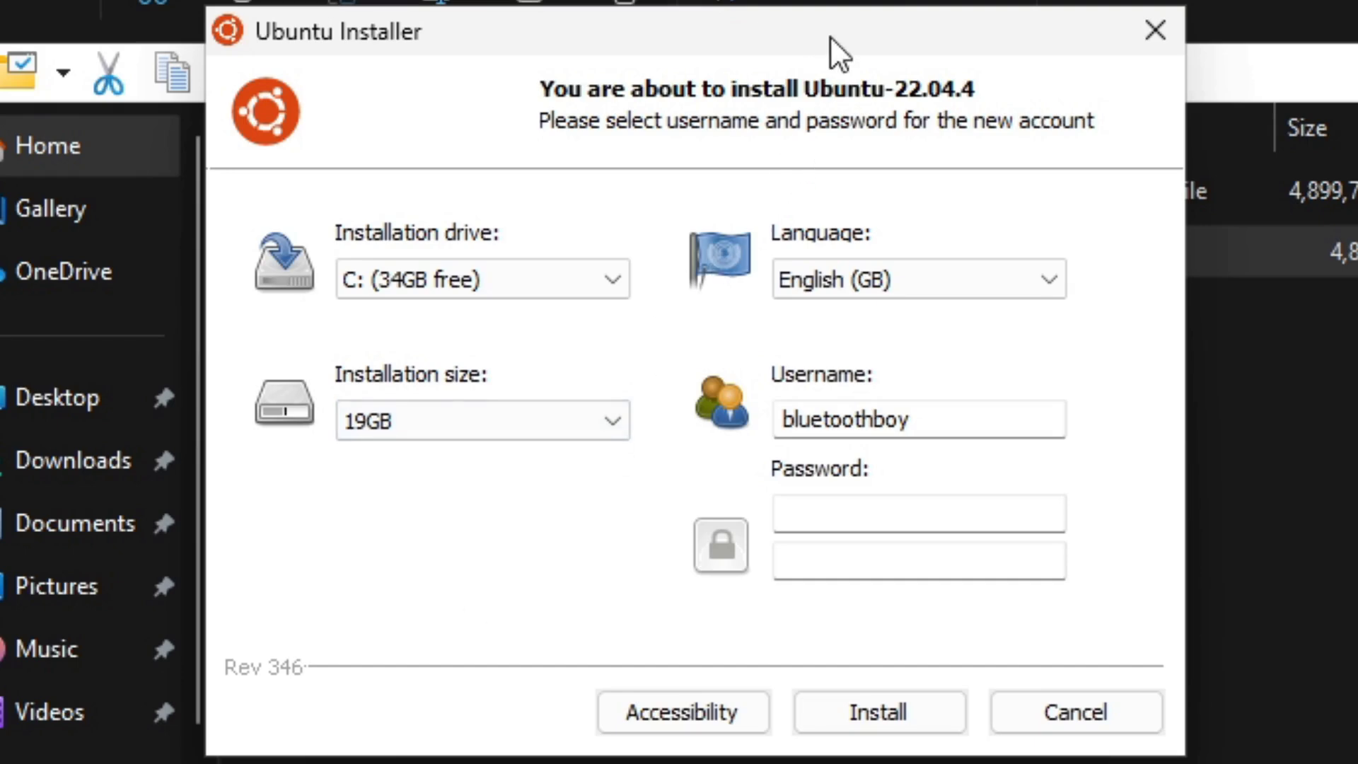
Choose the Ubuntu desktop environment in the installer's desktop environment list
left_click_drag(830, 37, 329, 654)
left_click(316, 752)
left_click(615, 186)
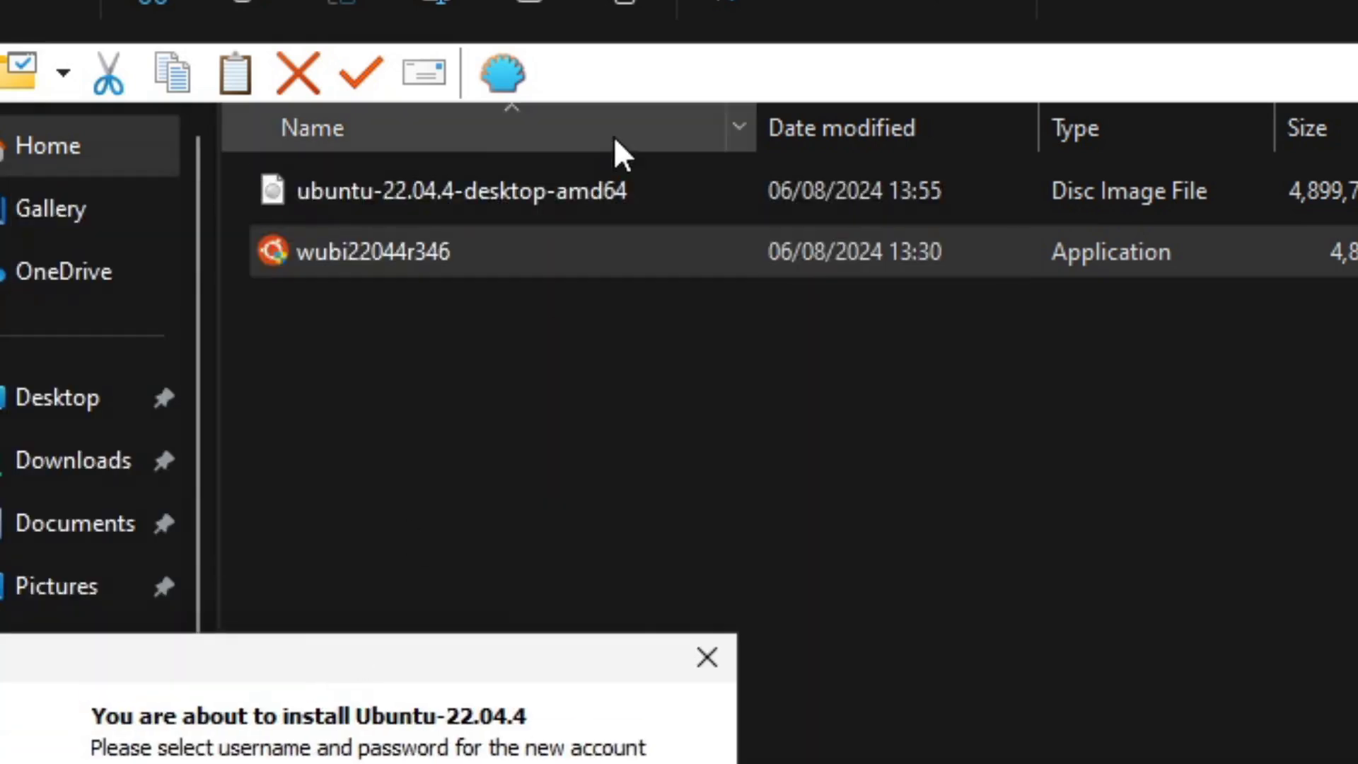
left_click_drag(210, 651, 631, 215)
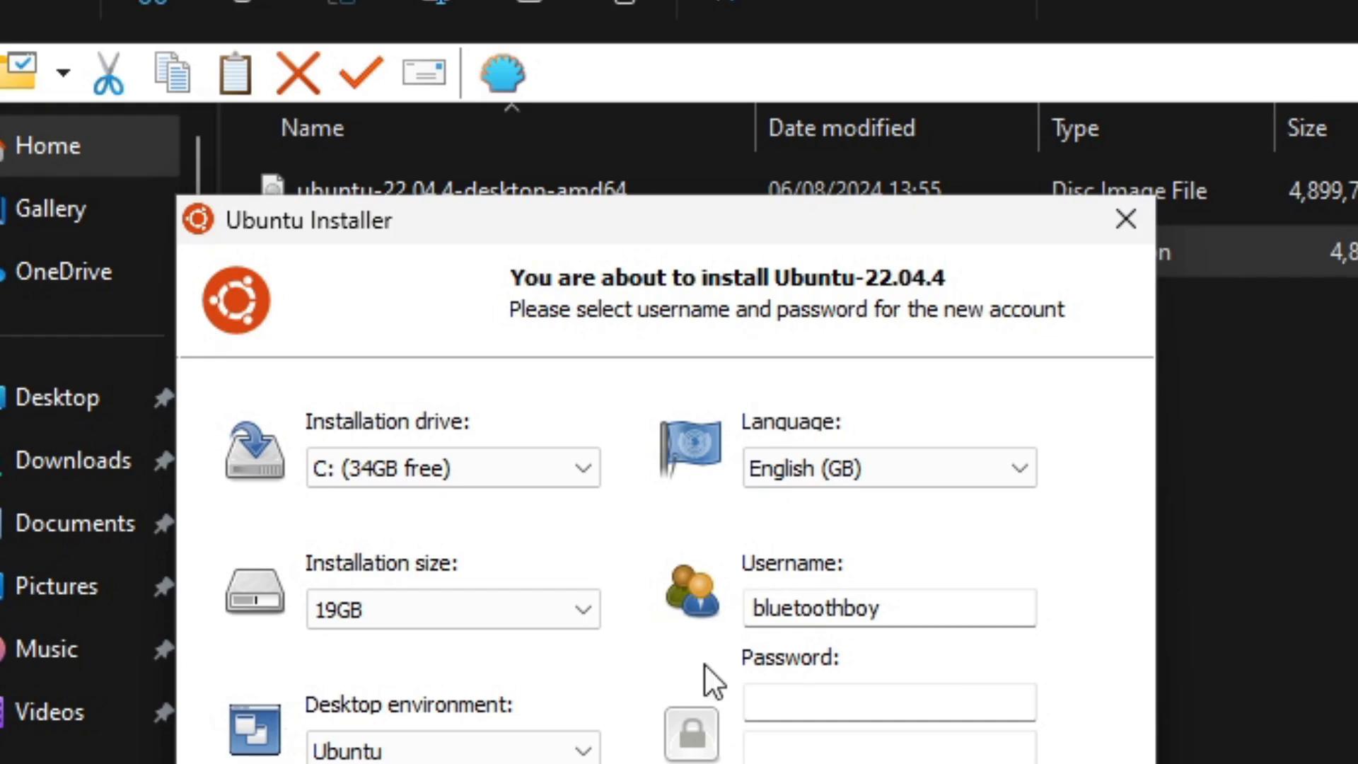
Keep English (GB) as the installer language
left_click(765, 464)
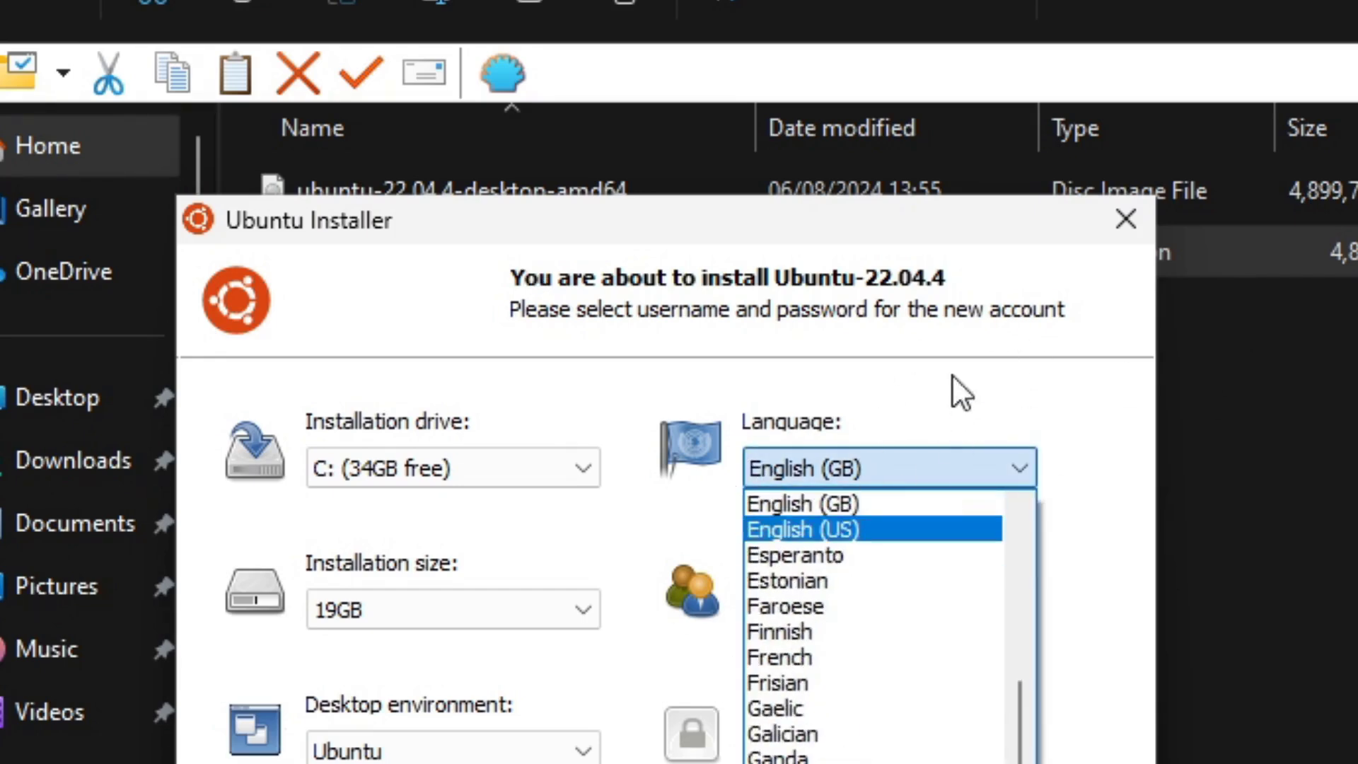
left_click(849, 458)
left_click_drag(910, 597, 838, 571)
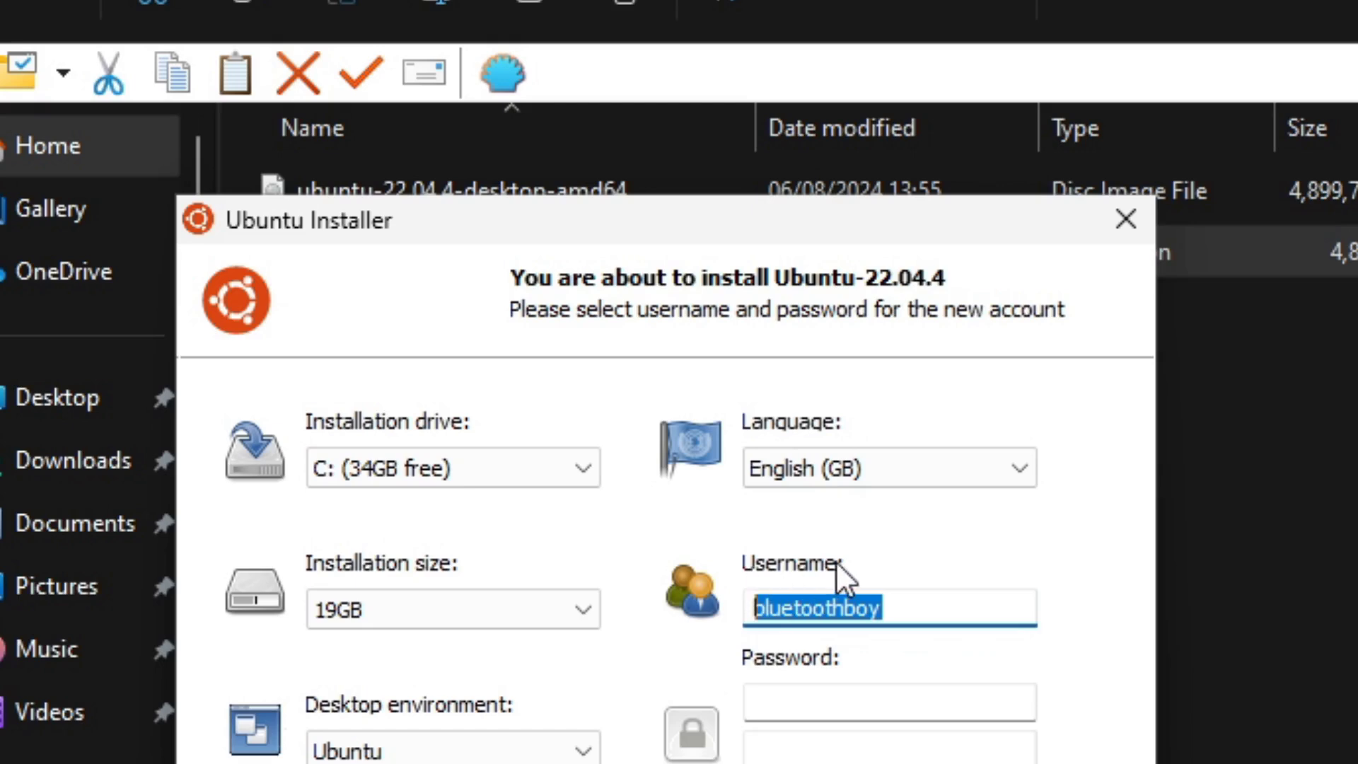
Enter and confirm the account password, then start the Ubuntu 22.04.4 installation
left_click(834, 687)
type("•••••")
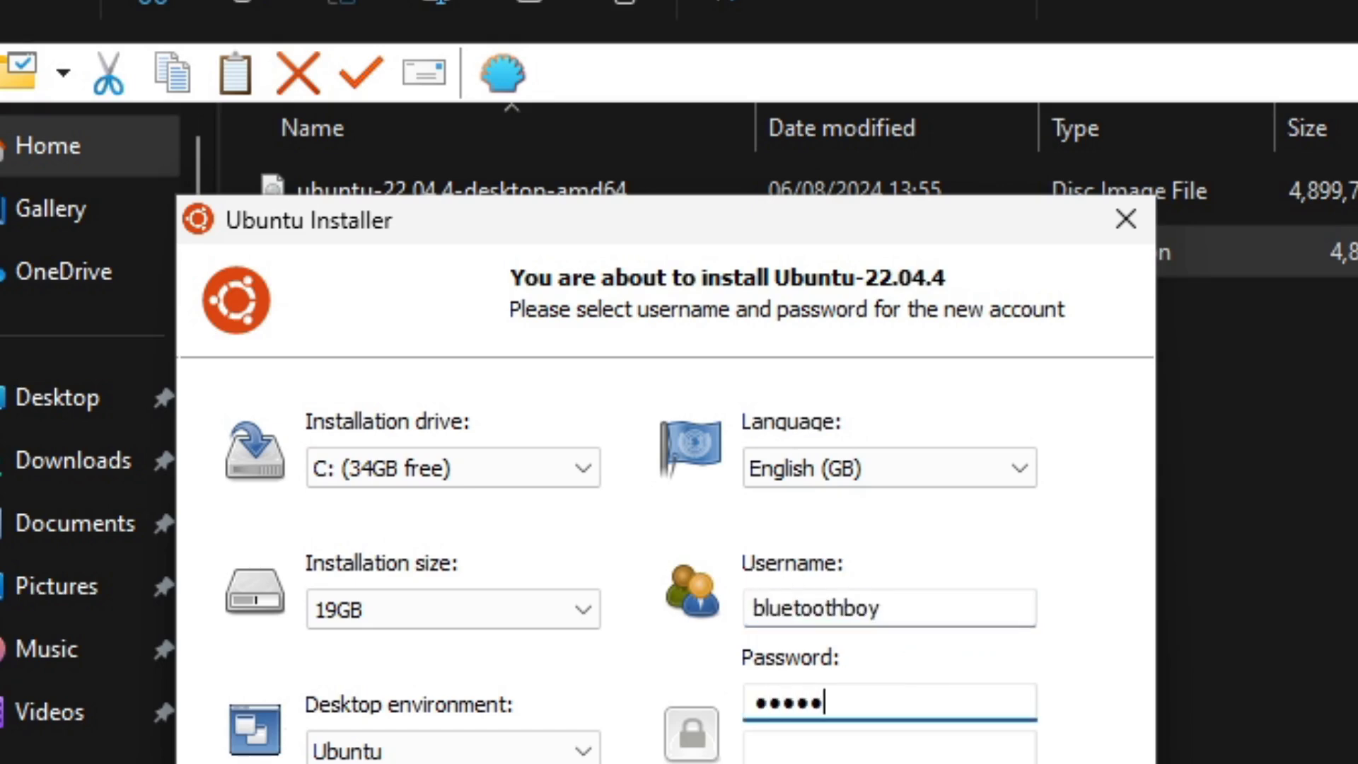
type("•••")
left_click(863, 746)
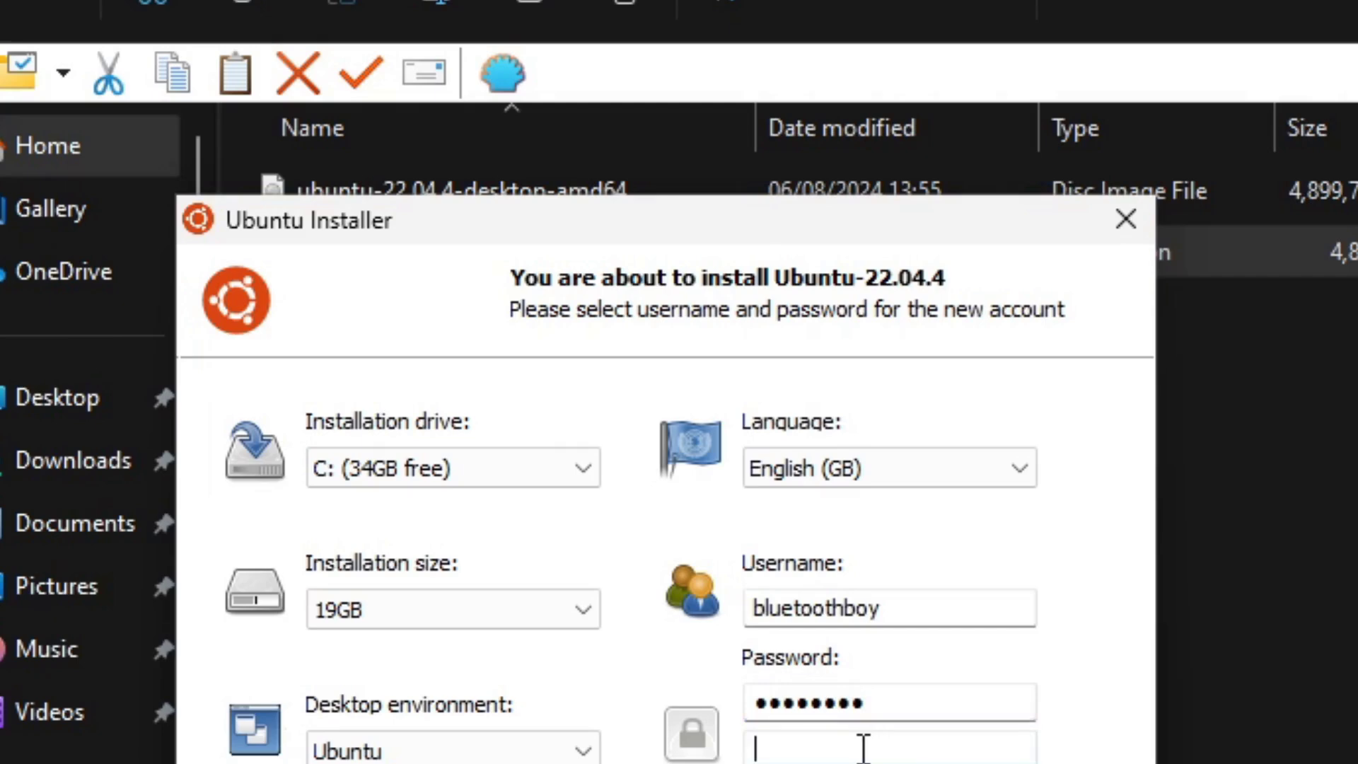
type("••••••••")
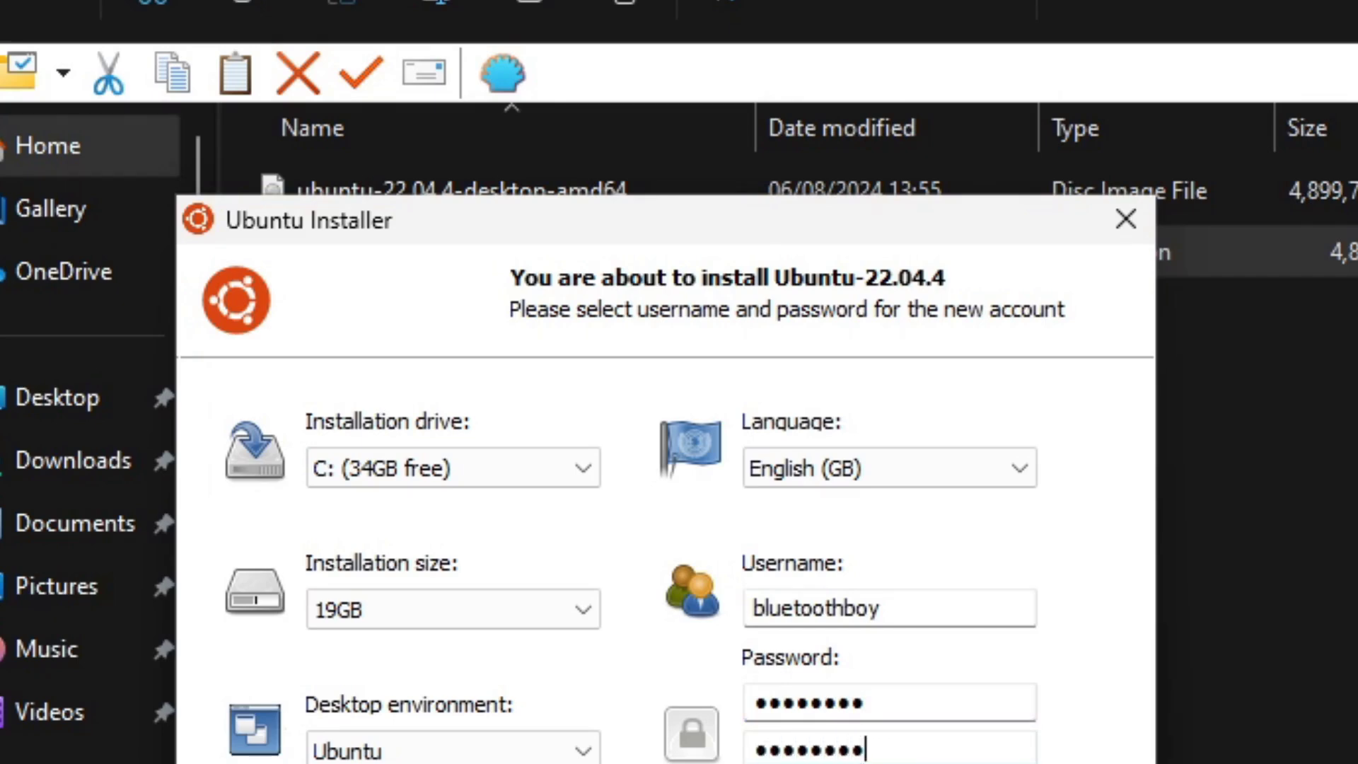
key("Return")
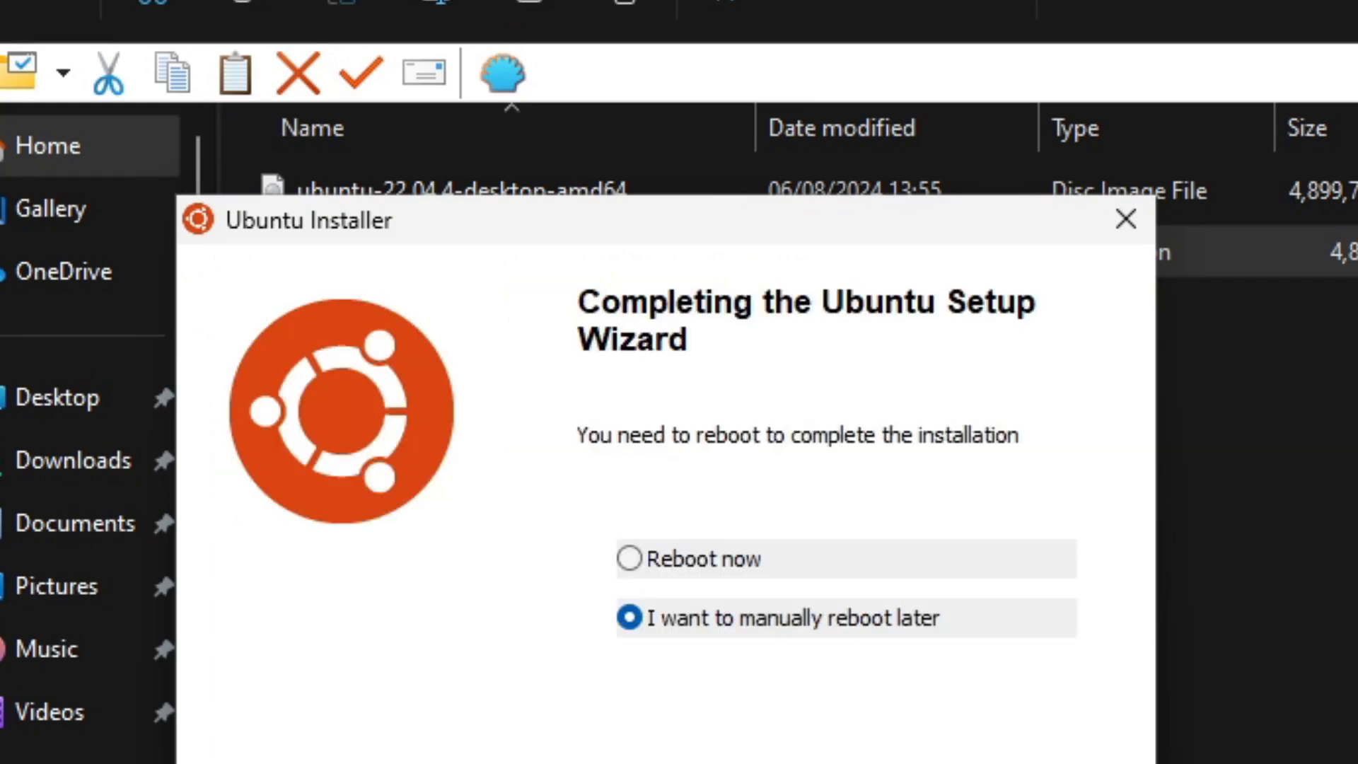
Choose Reboot now on the Completing the Ubuntu Setup Wizard page
left_click(691, 557)
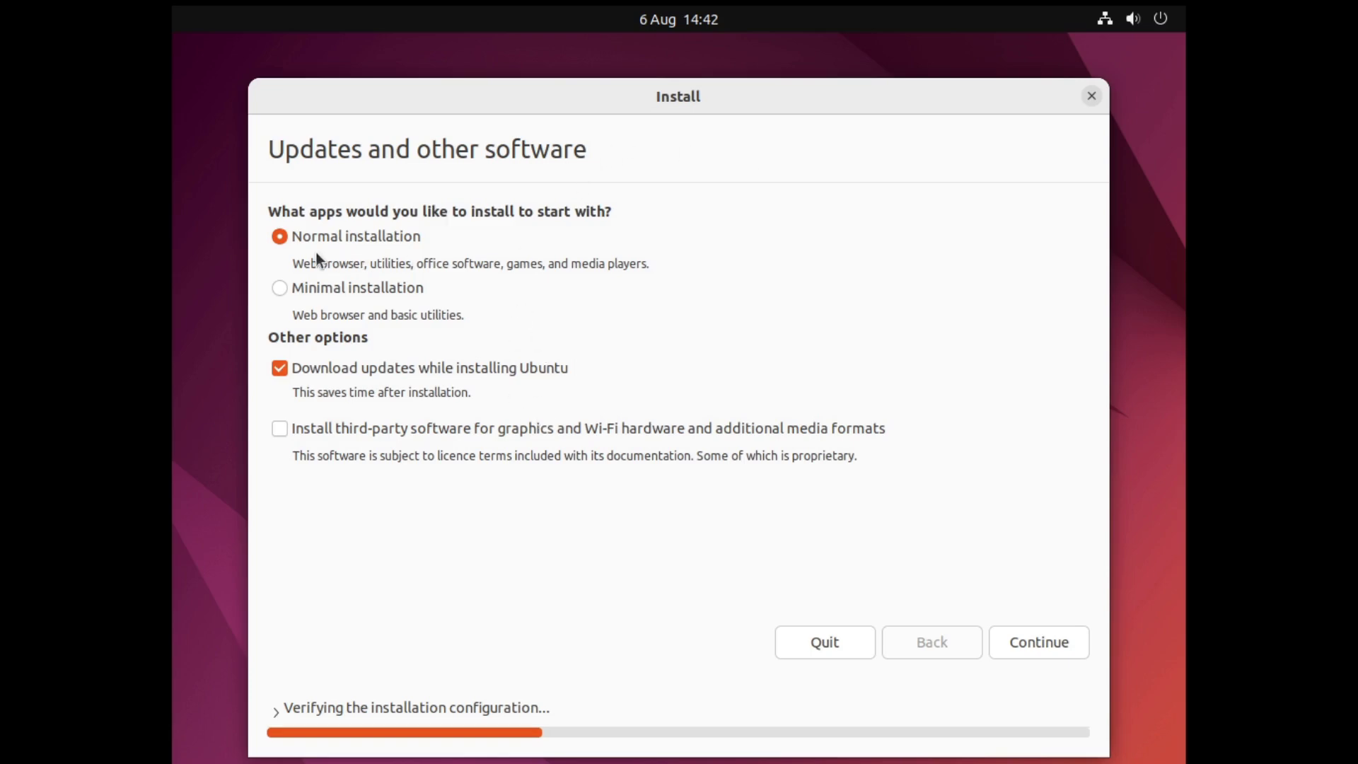
Review the install options, stay with Normal installation after trying Minimal, and continue
left_click_drag(296, 209, 457, 210)
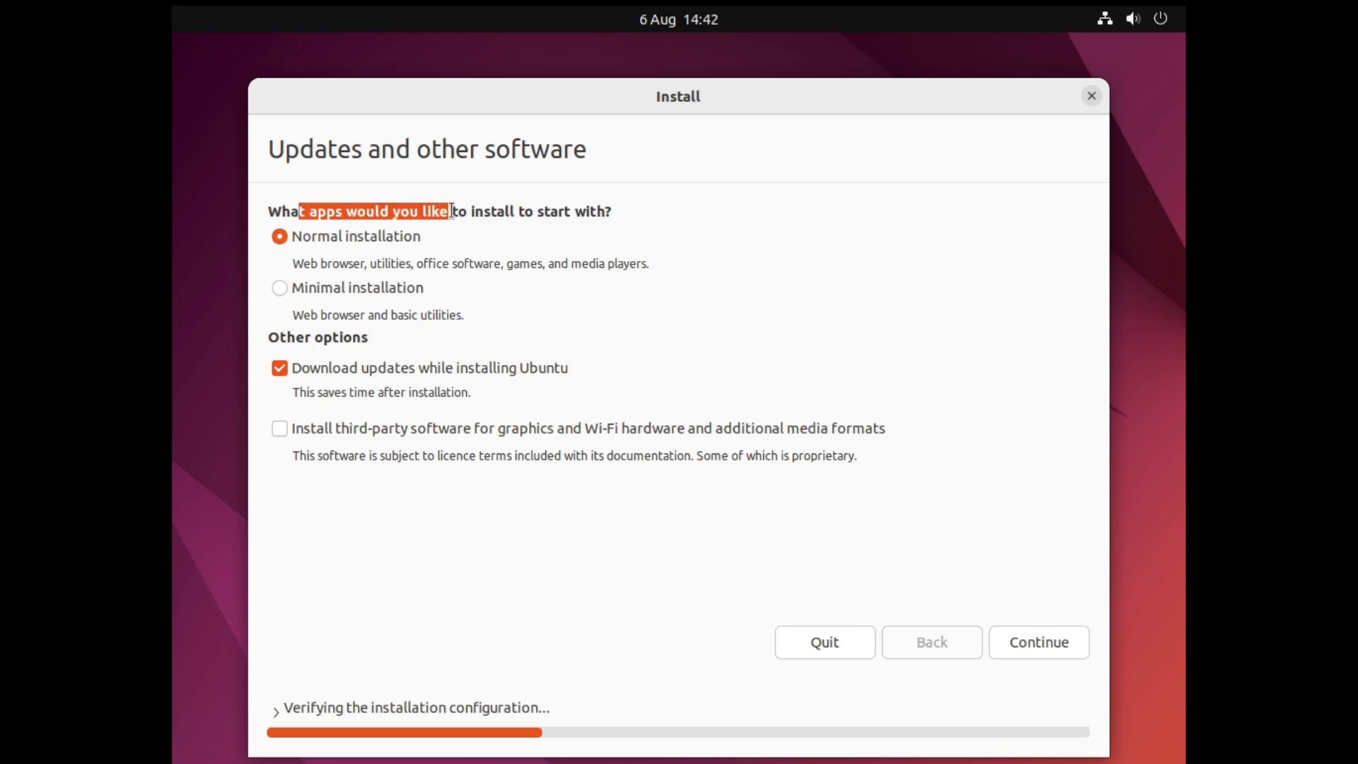
left_click(507, 210)
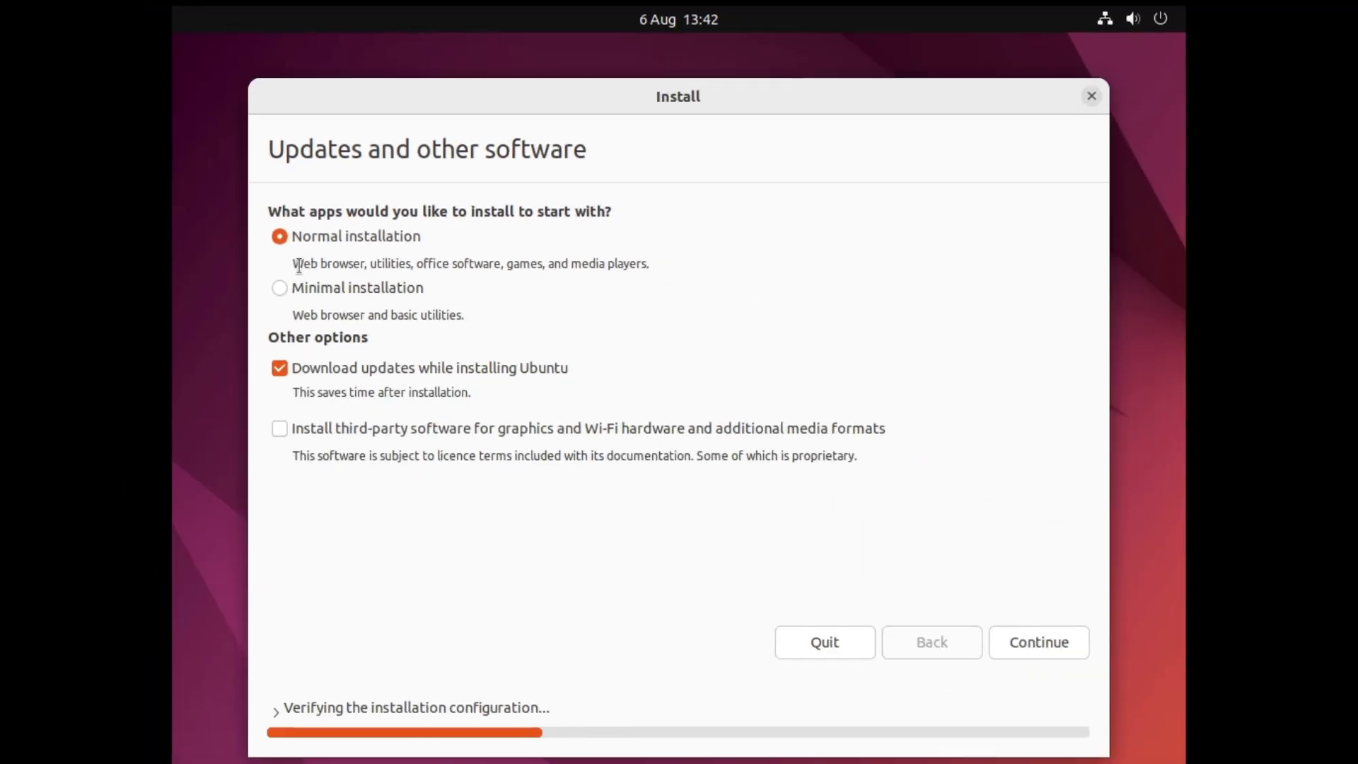
left_click_drag(199, 398, 528, 398)
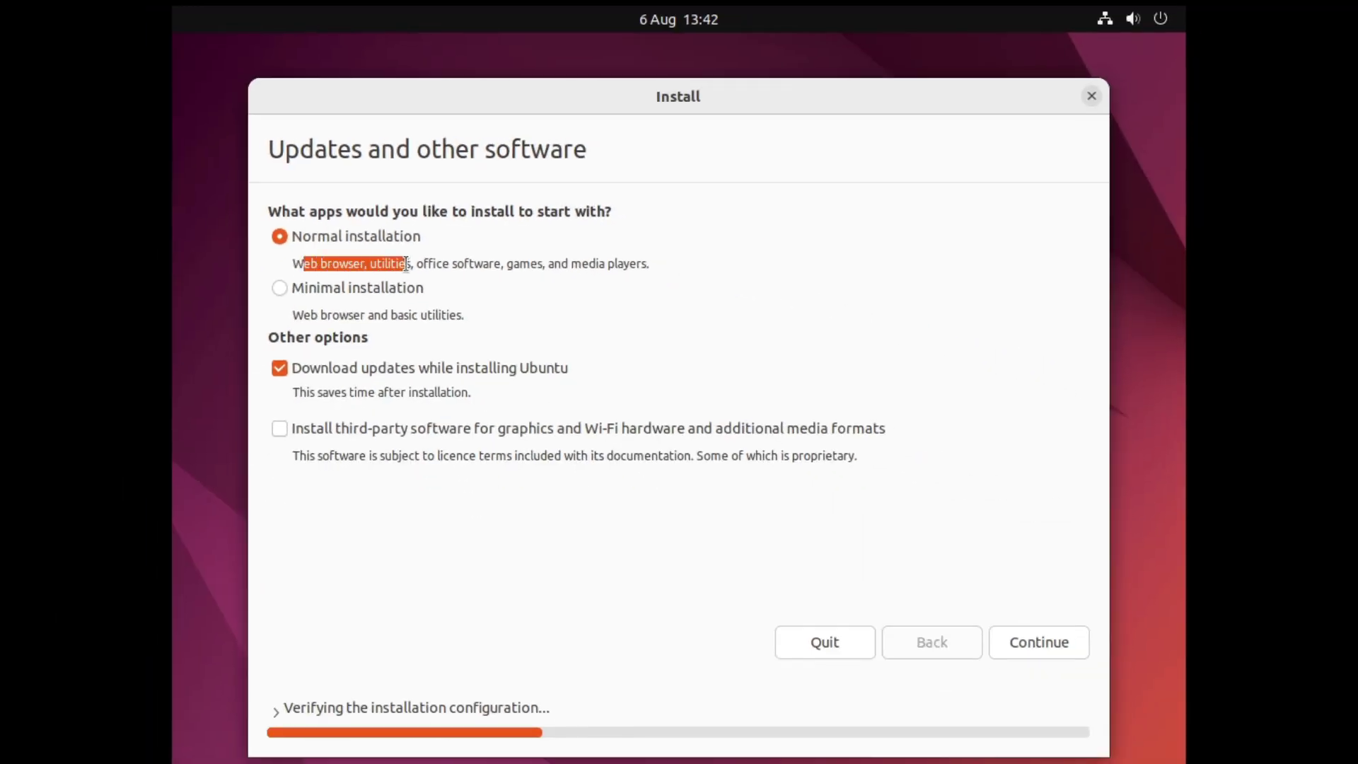
left_click(456, 264)
left_click_drag(328, 264, 369, 264)
left_click(403, 263)
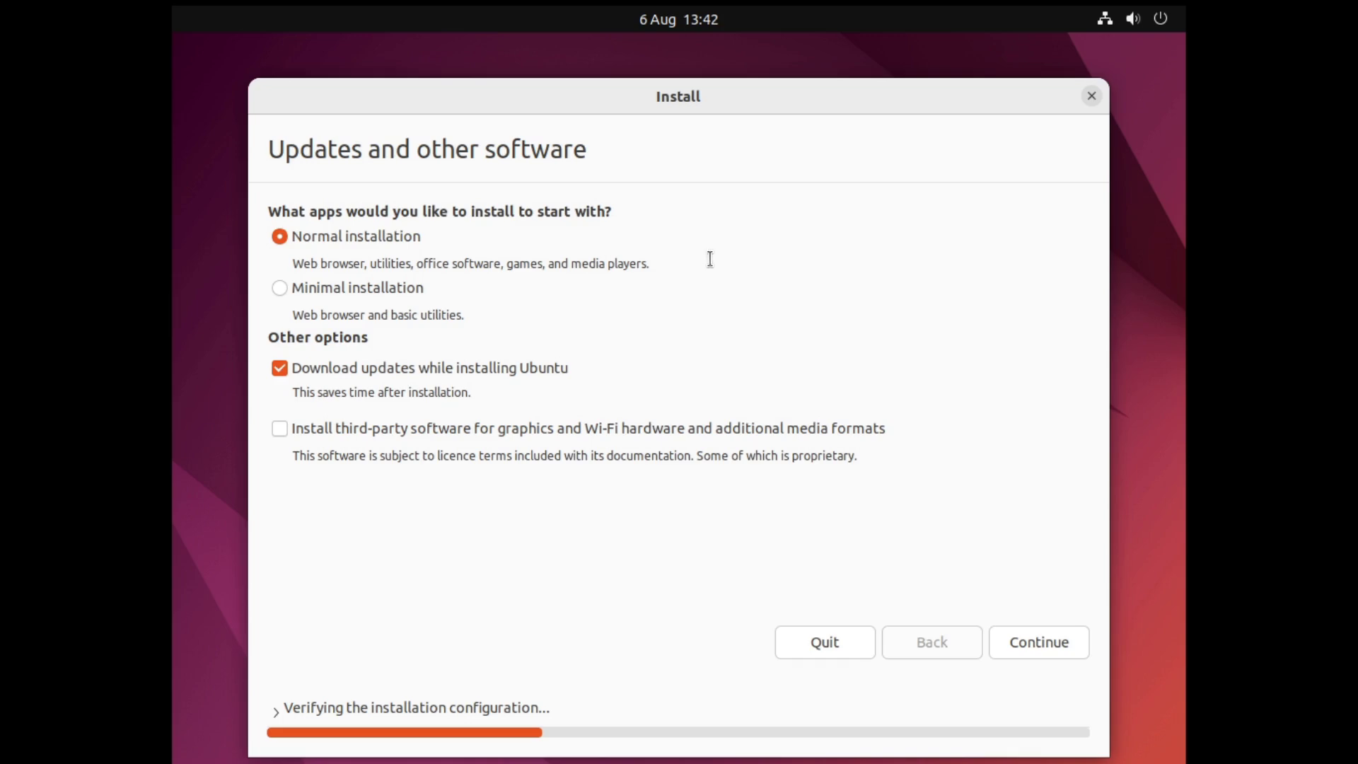
left_click(351, 288)
left_click(368, 240)
left_click(1038, 636)
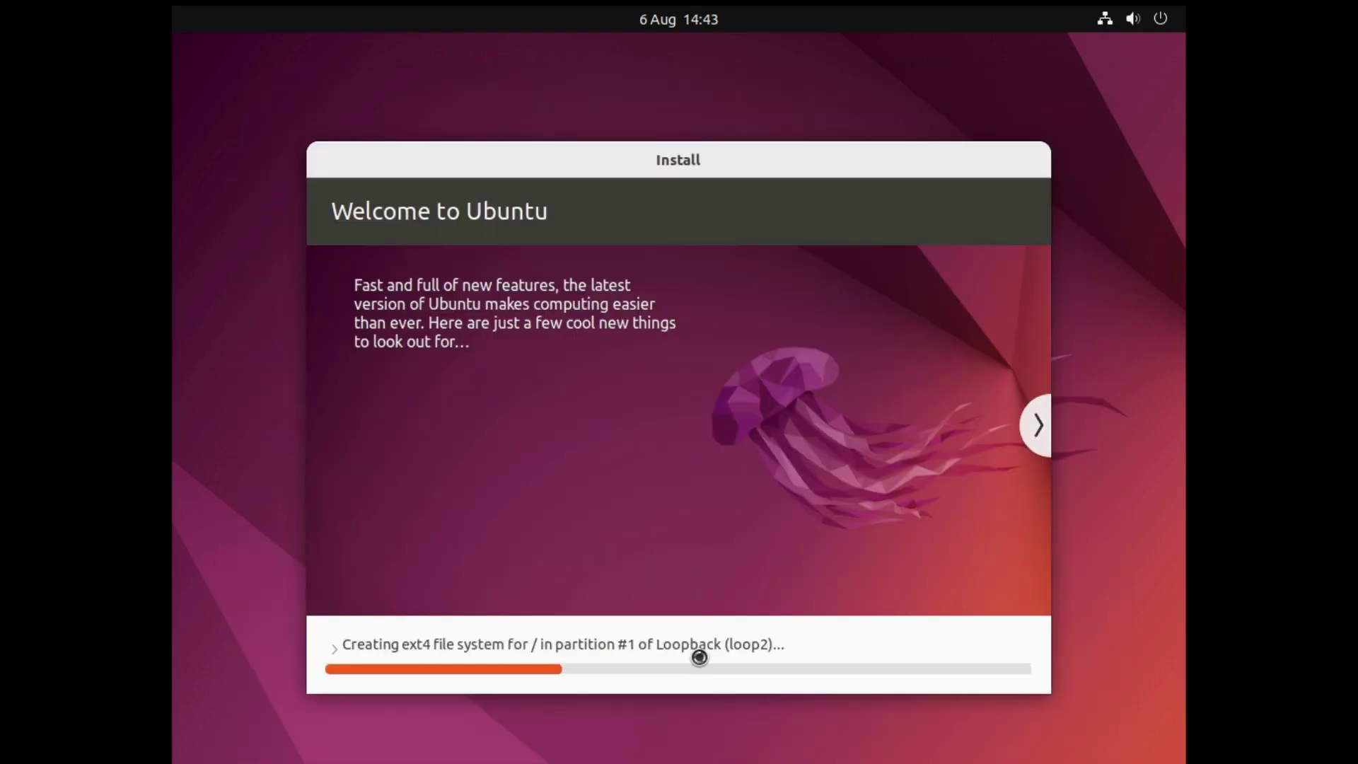
Expand the installation details to follow the log until the PC restarts
left_click(410, 645)
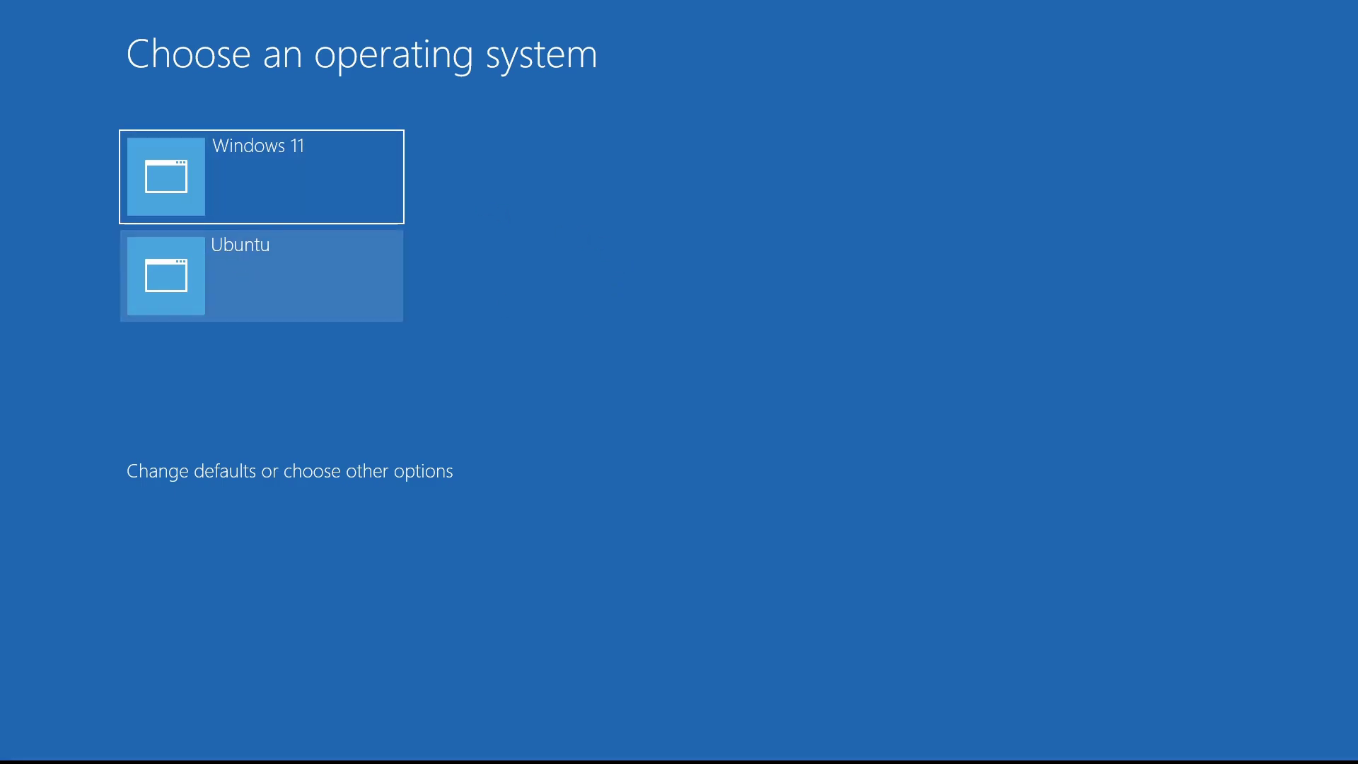
Pick Ubuntu on the Choose an operating system boot menu
left_click(262, 276)
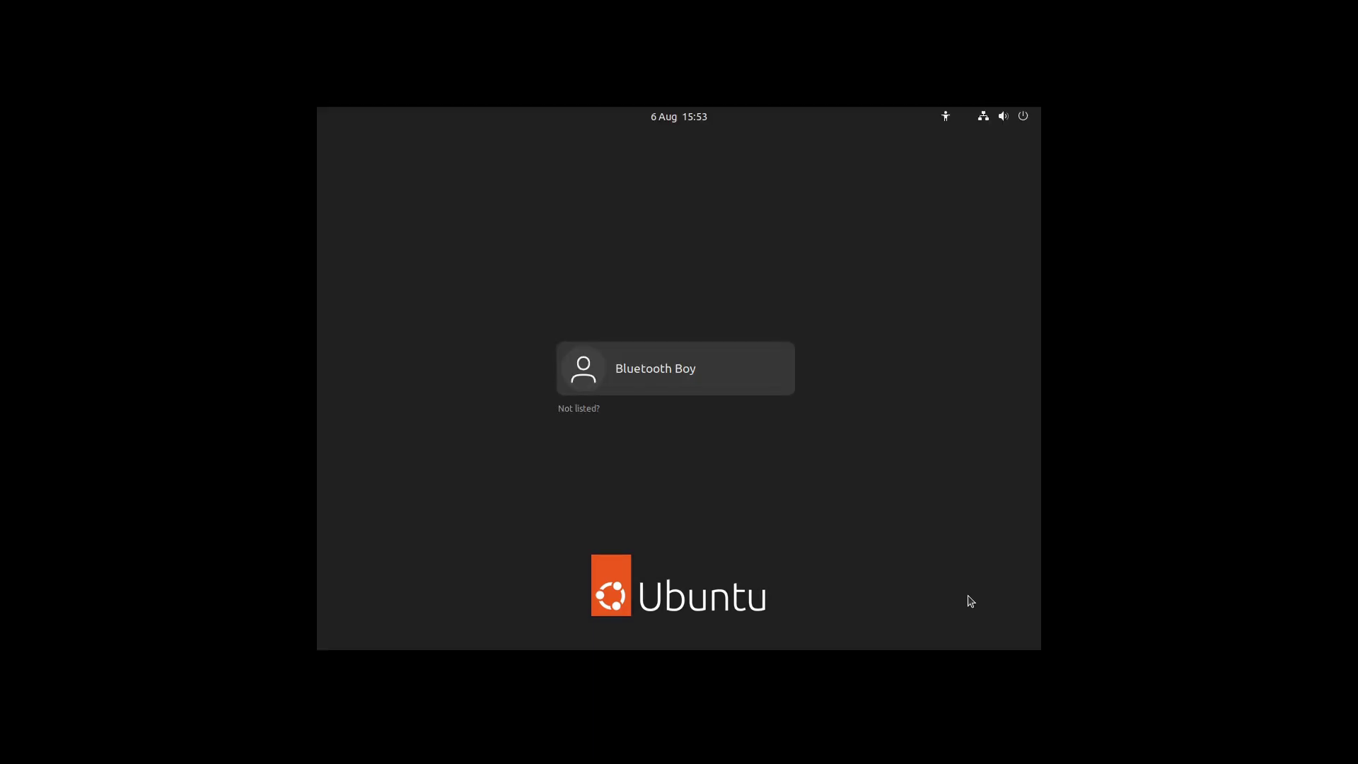
Select the new account on the login screen and enter its password
key("Return")
type("••••••")
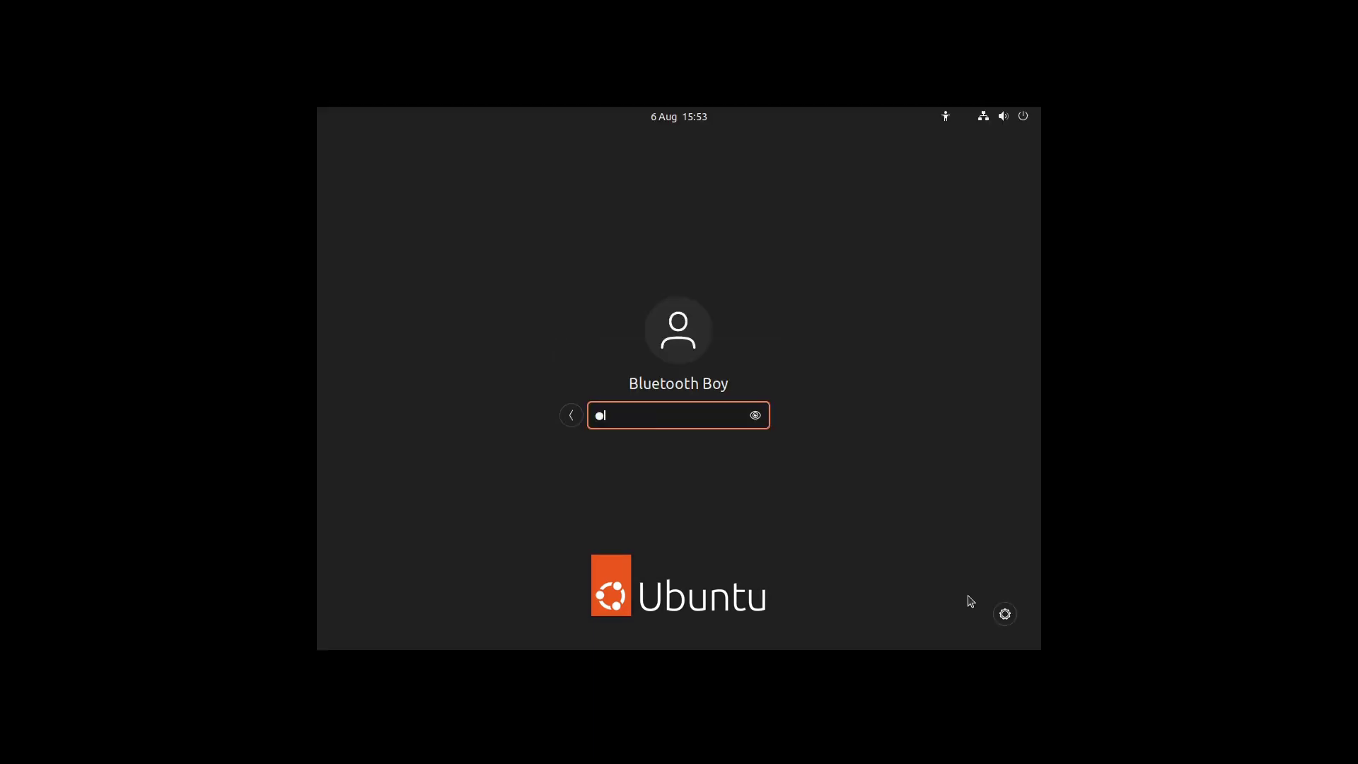
type("••")
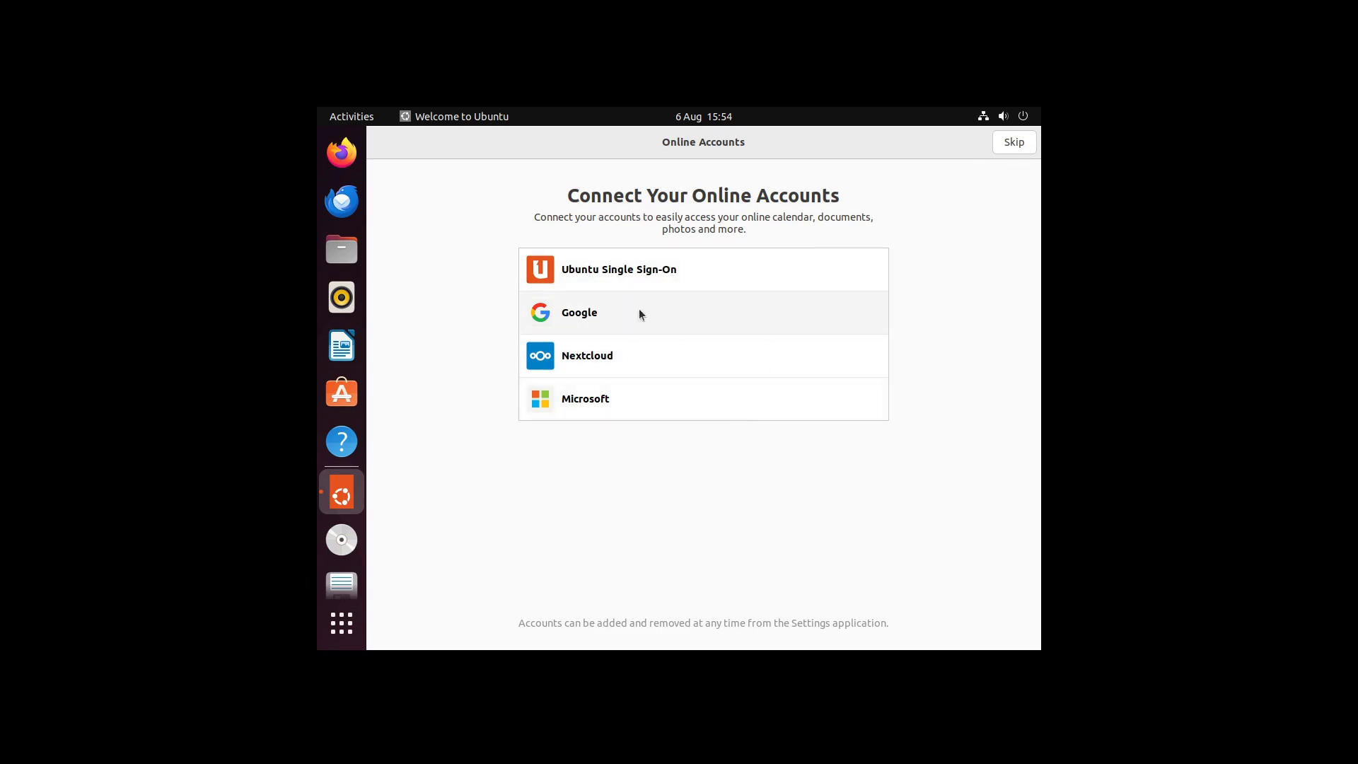
Skip Online Accounts and Ubuntu Pro, choose 'No, don't send system info', and keep location services off
left_click(1011, 143)
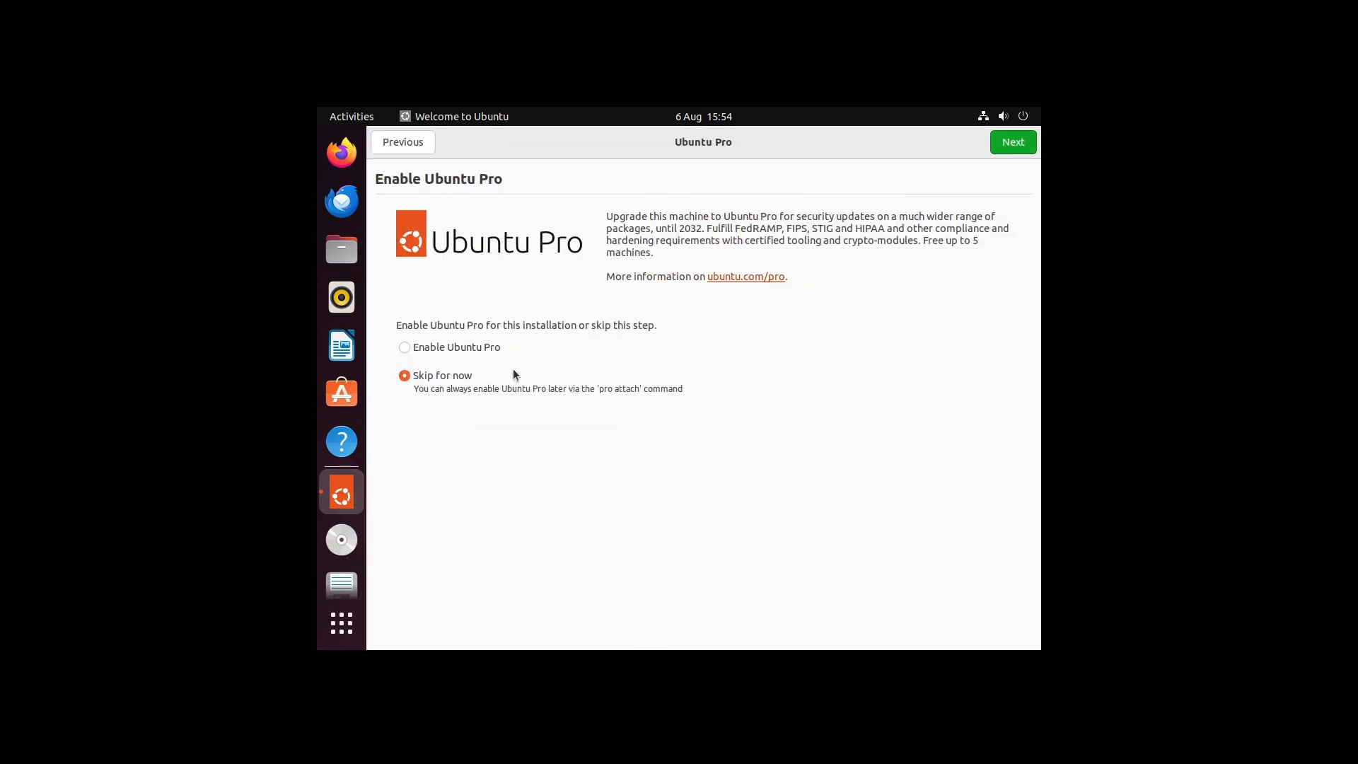
left_click(1012, 144)
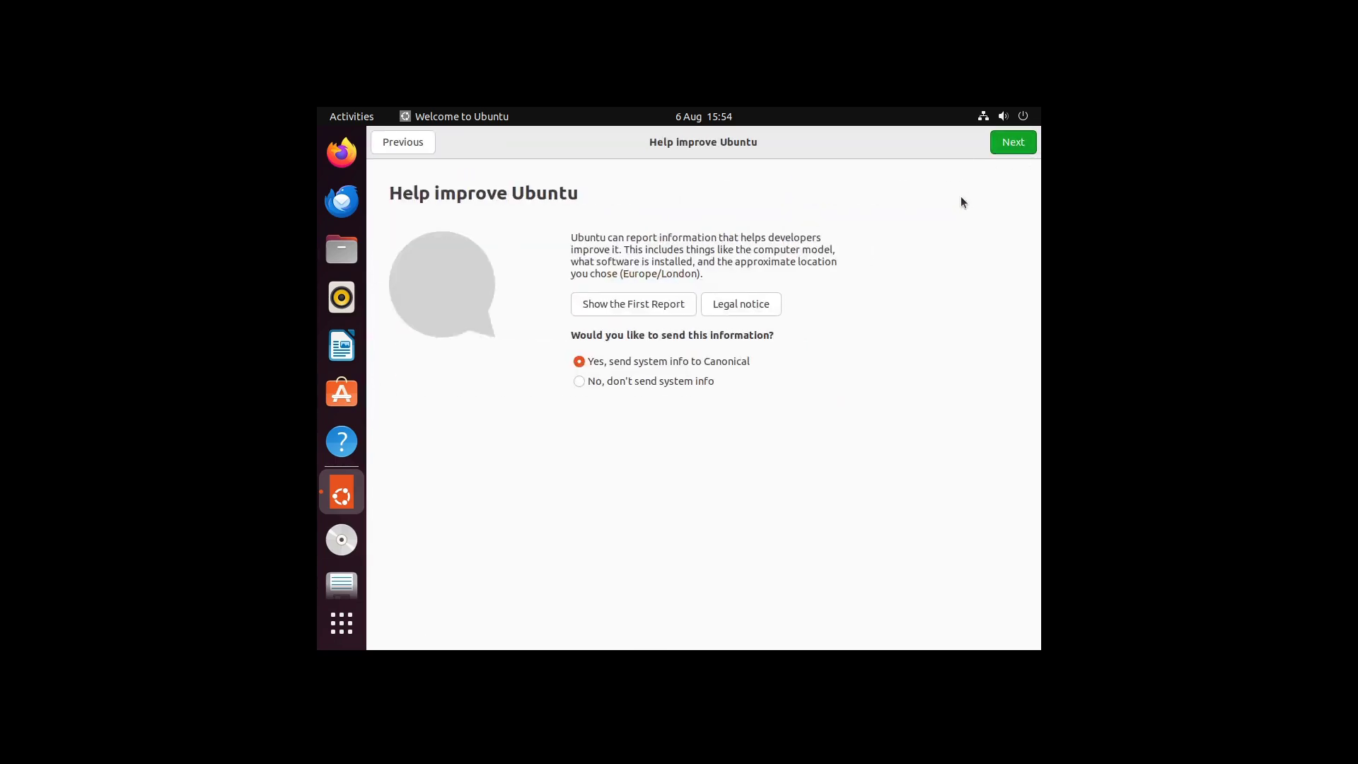
left_click(654, 381)
left_click(1023, 145)
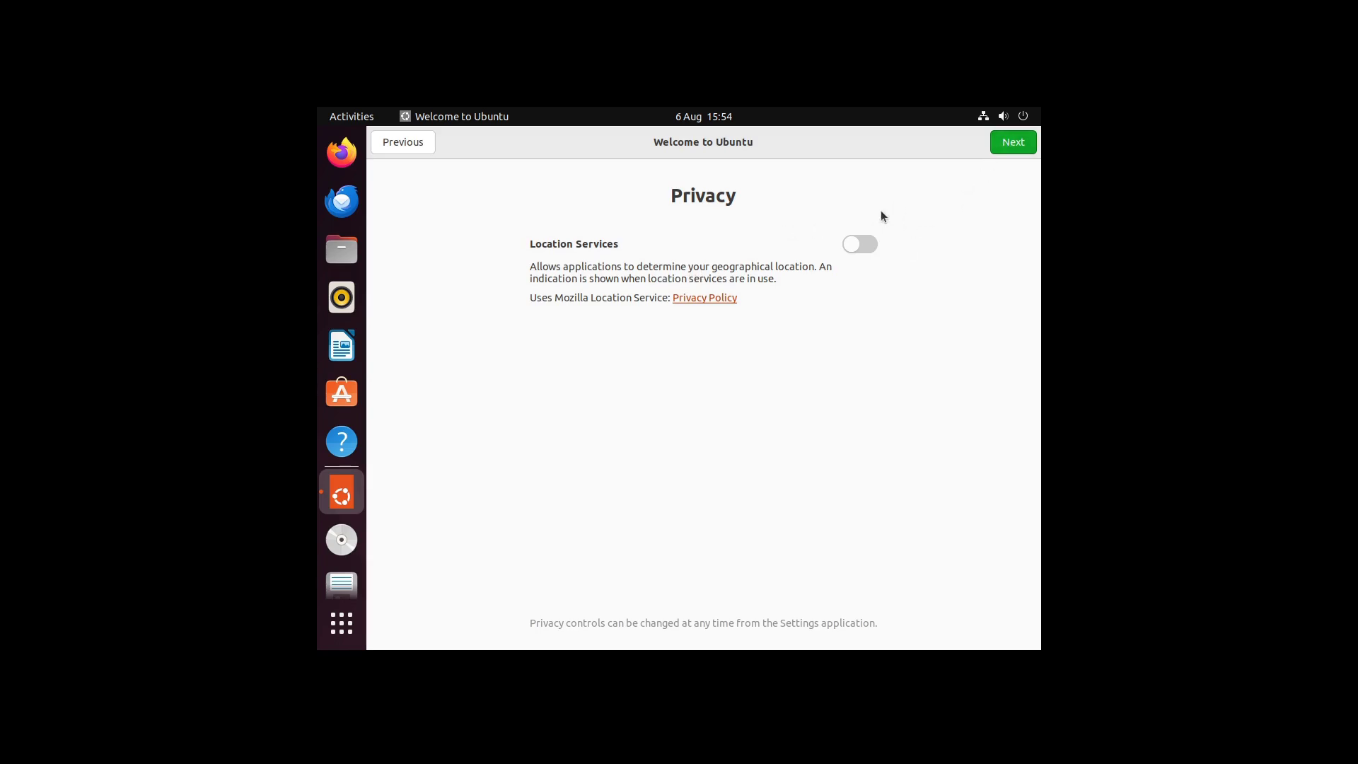
left_click(1013, 145)
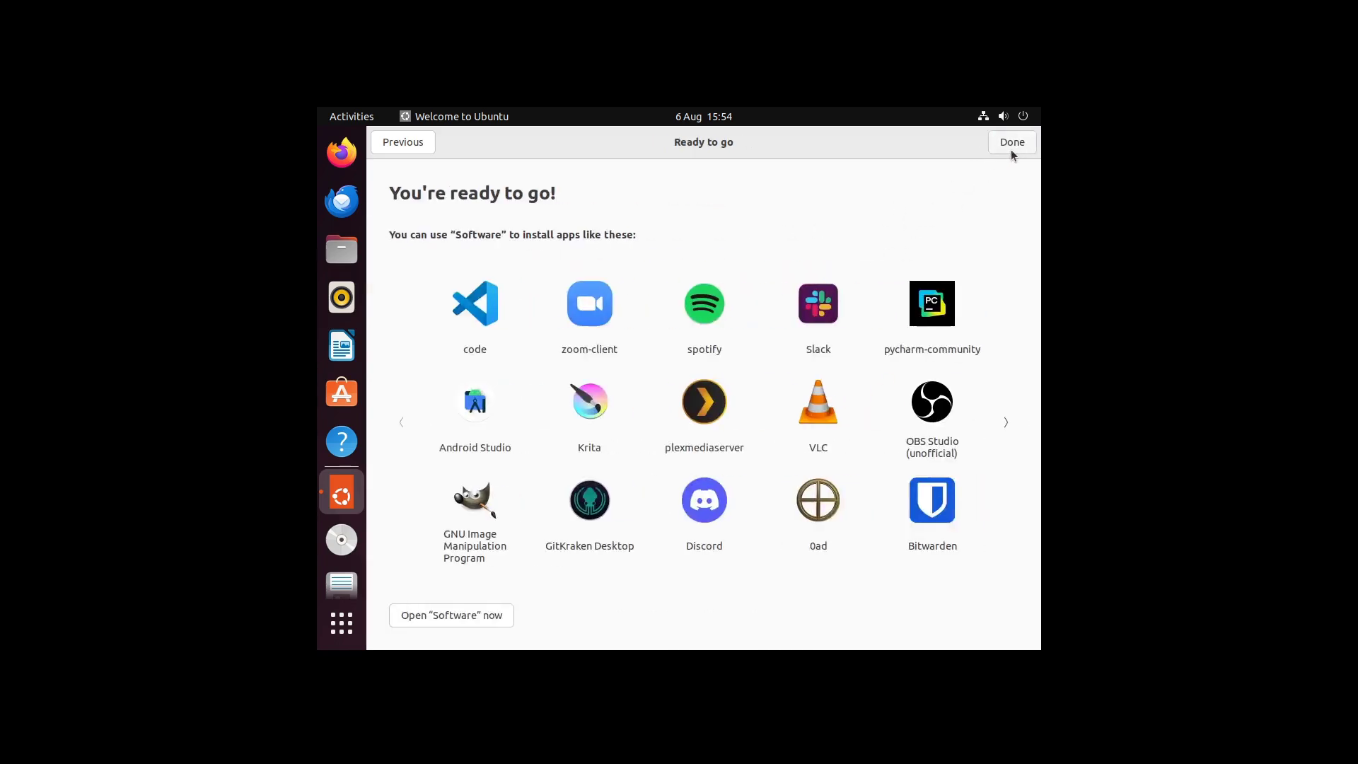